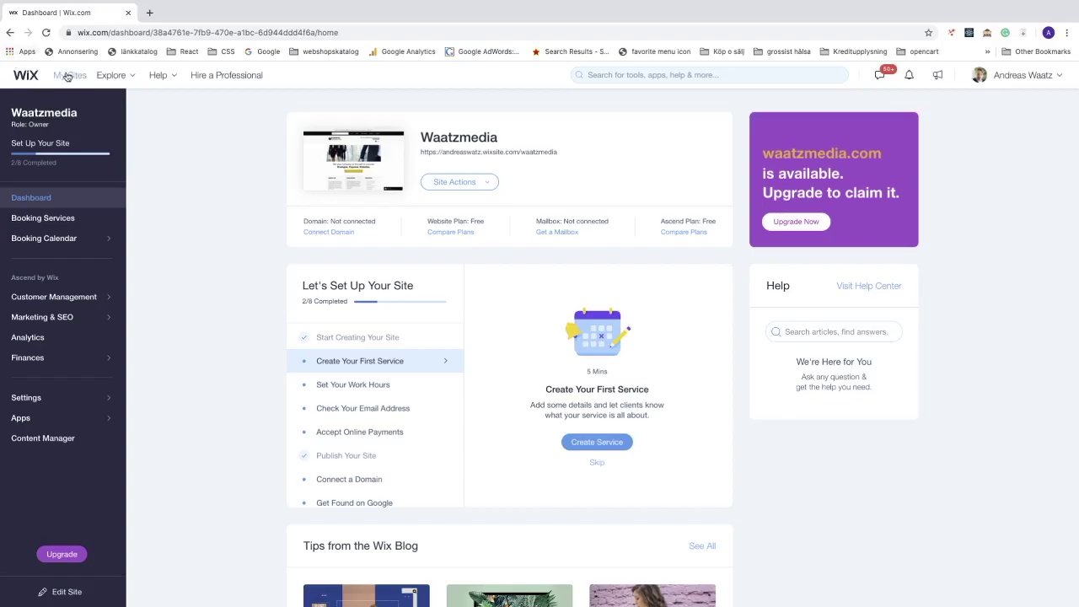
Select the Waatzmedia site from the My Sites overview and open it for editing
scroll(69, 77, "up", 5)
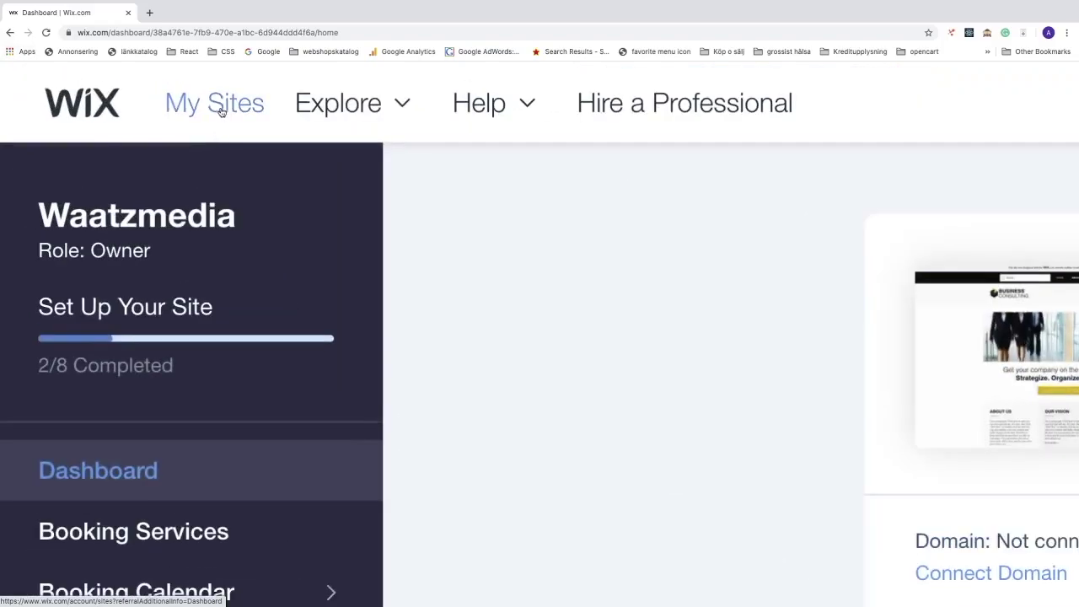
left_click(220, 112)
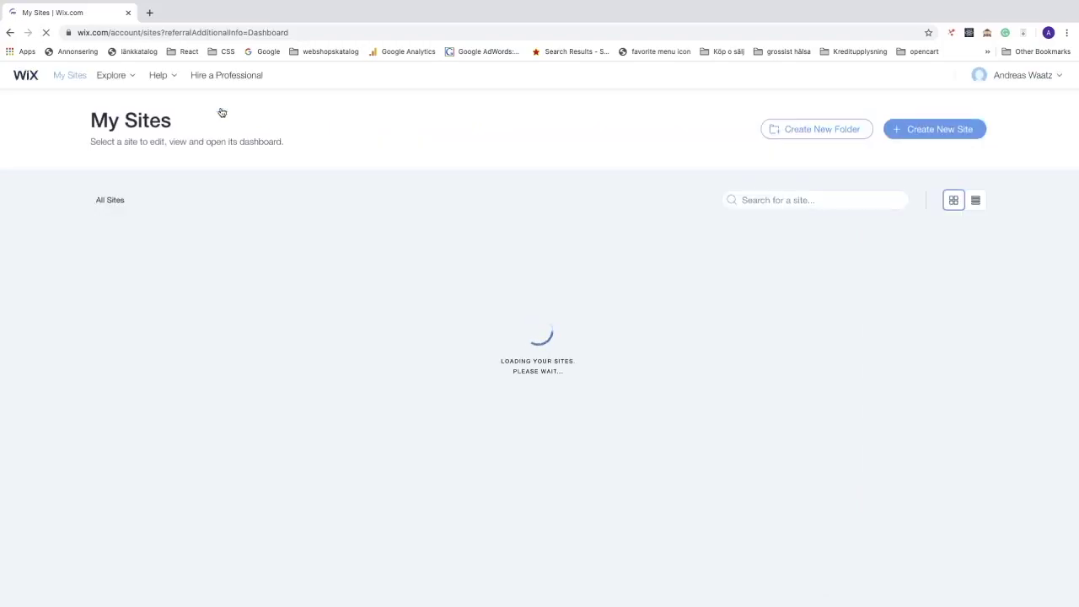
mouse_move(254, 410)
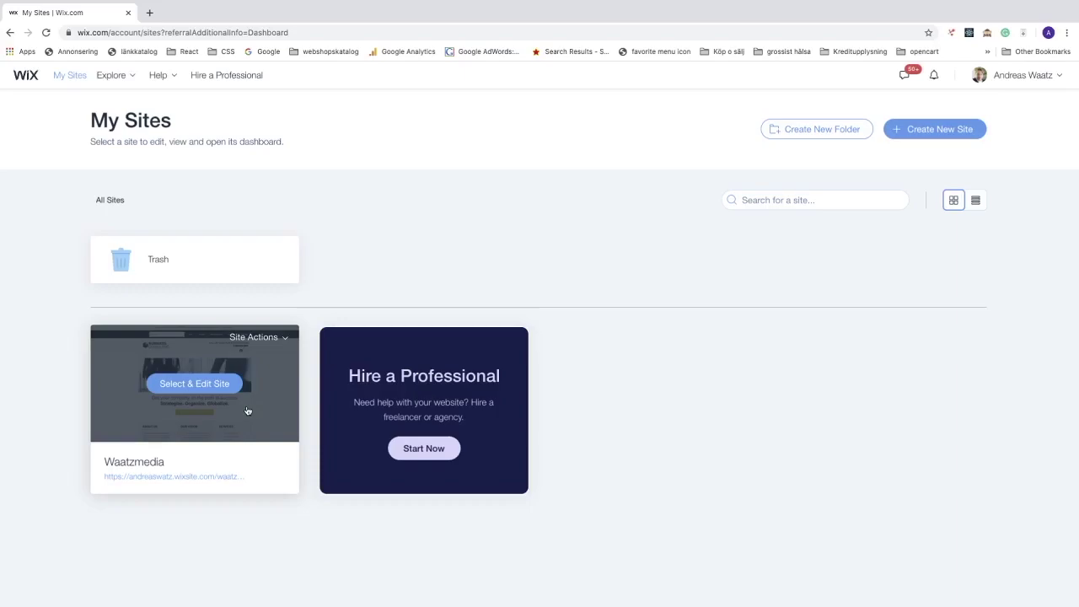
left_click(191, 387)
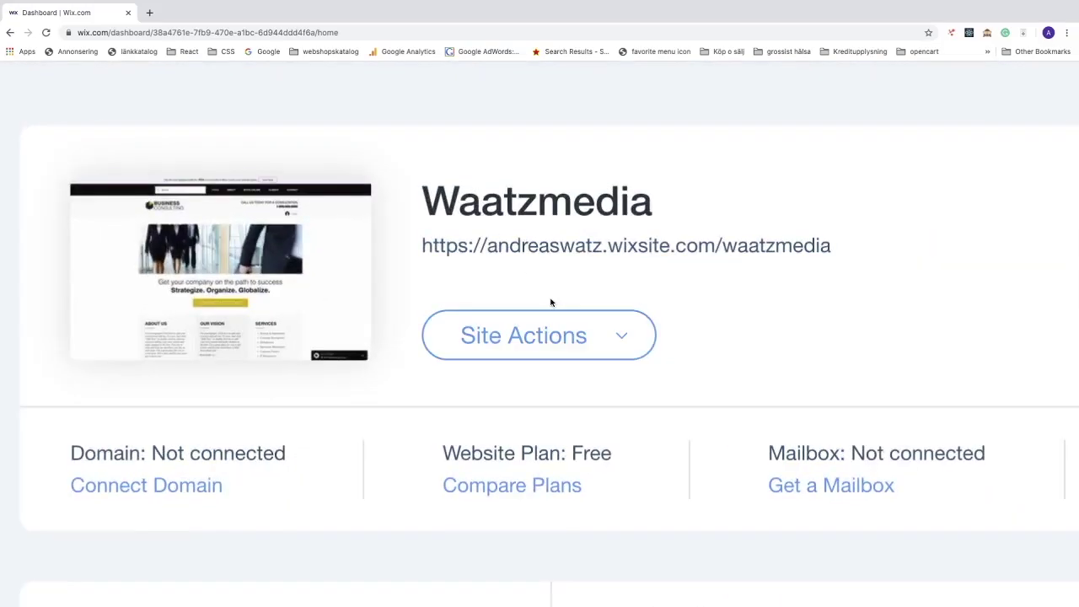
scroll(563, 305, "down", 1)
left_click(619, 233)
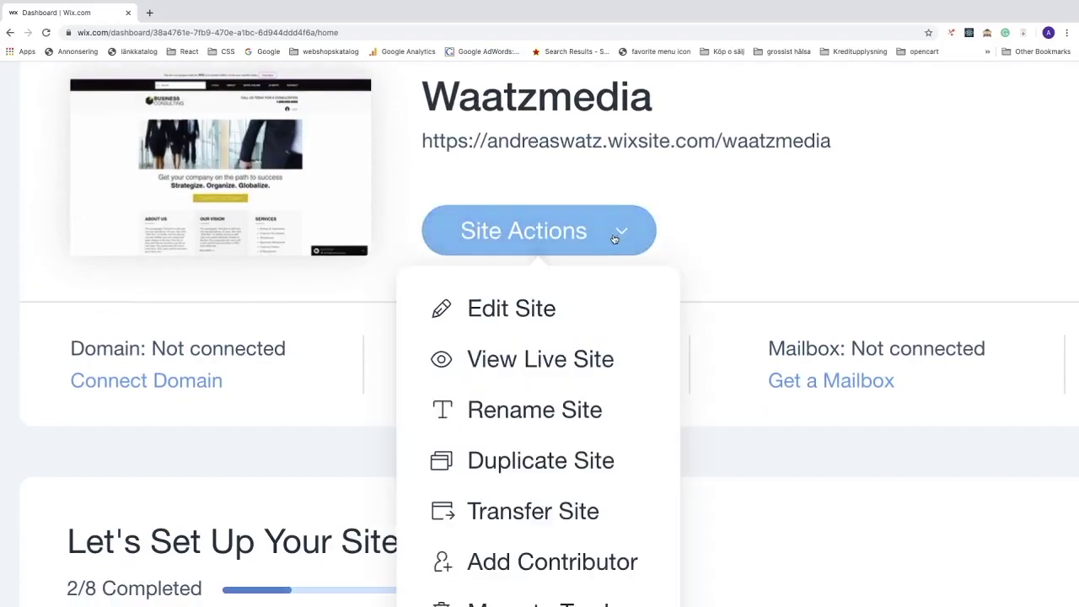
left_click(505, 314)
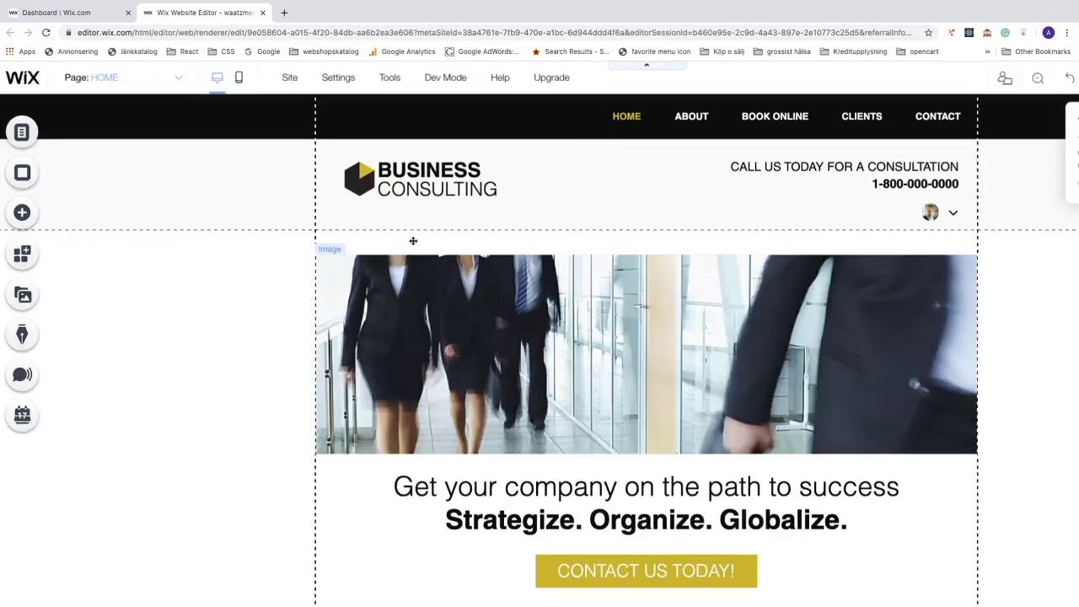
Add the Wix Site Search element to the site from the Menu category's Site Search section
scroll(23, 219, "down", 2)
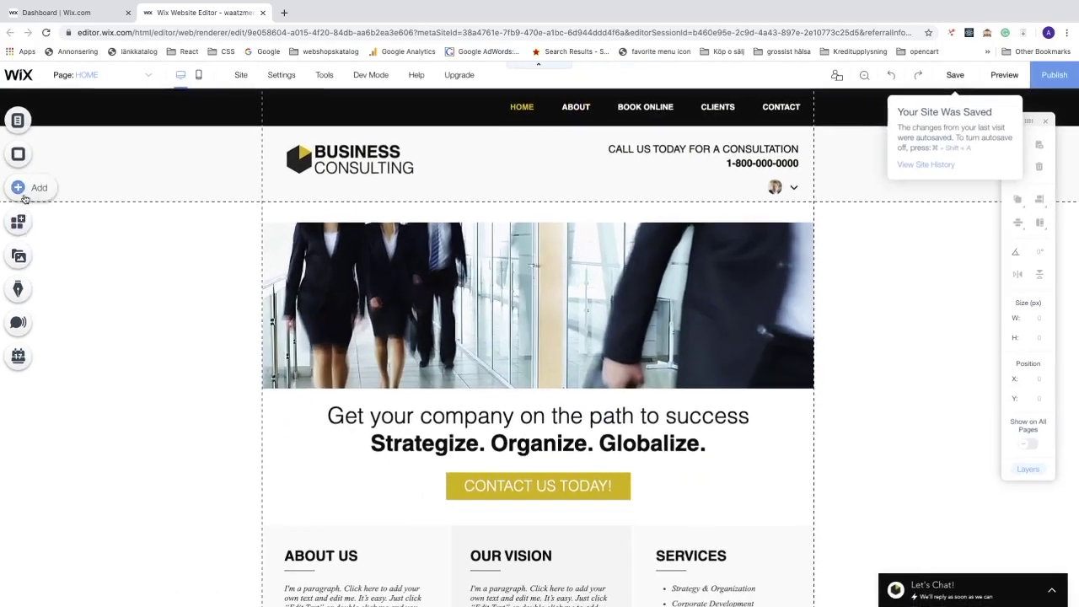
scroll(24, 200, "up", 5)
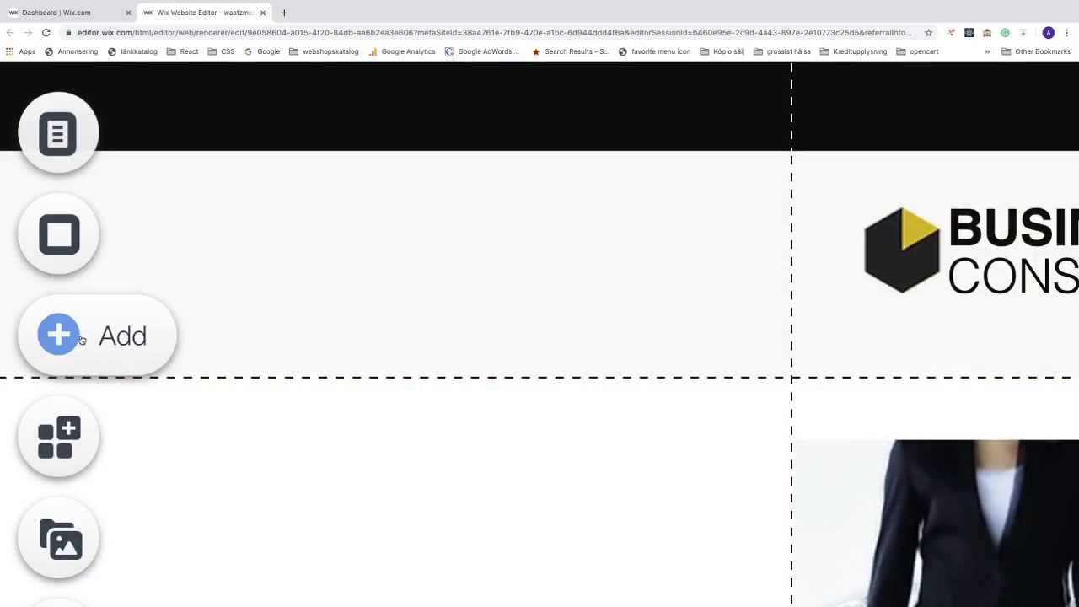
left_click(59, 335)
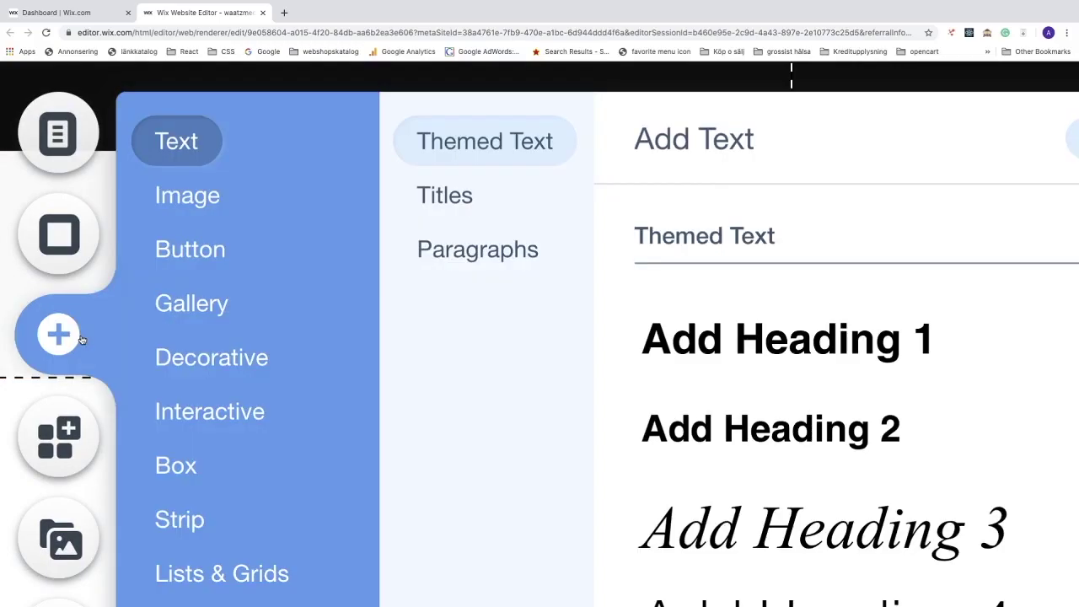
left_click(215, 350)
scroll(217, 373, "down", 3)
left_click(217, 374)
scroll(216, 364, "down", 2)
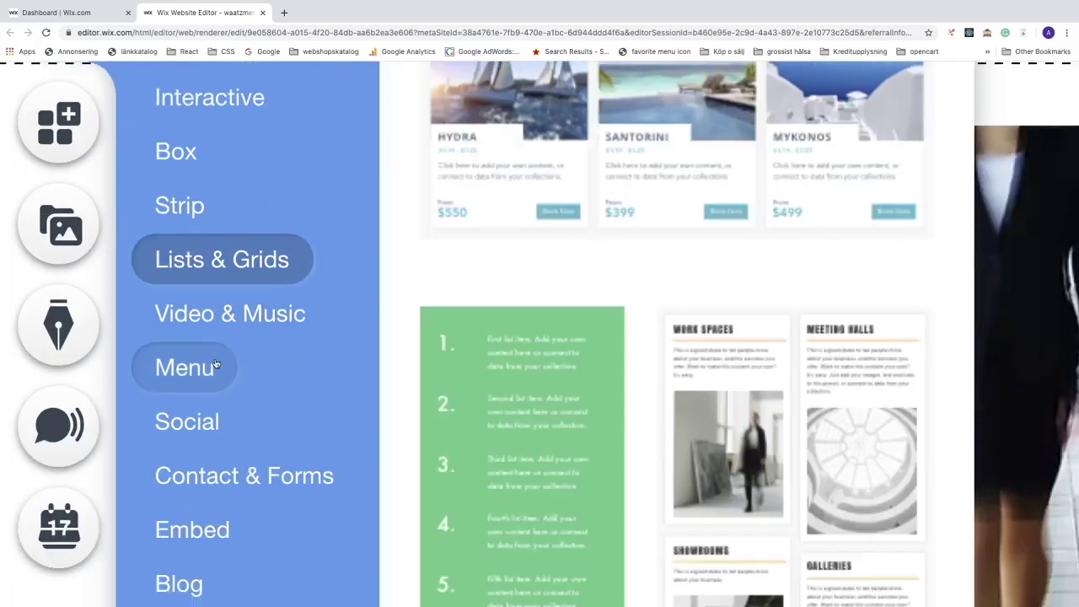
left_click(217, 364)
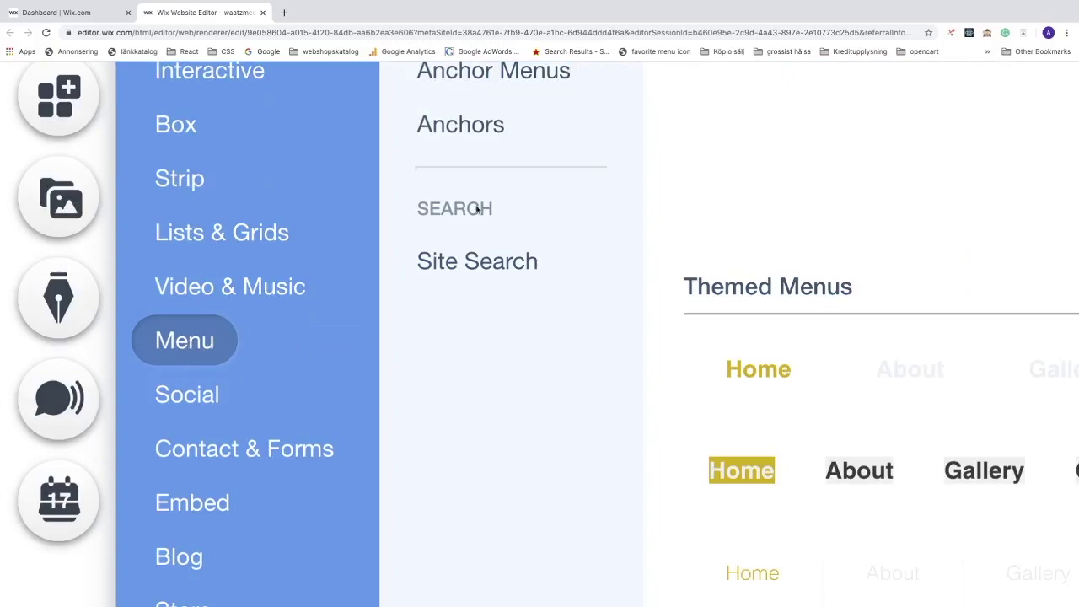
left_click(473, 268)
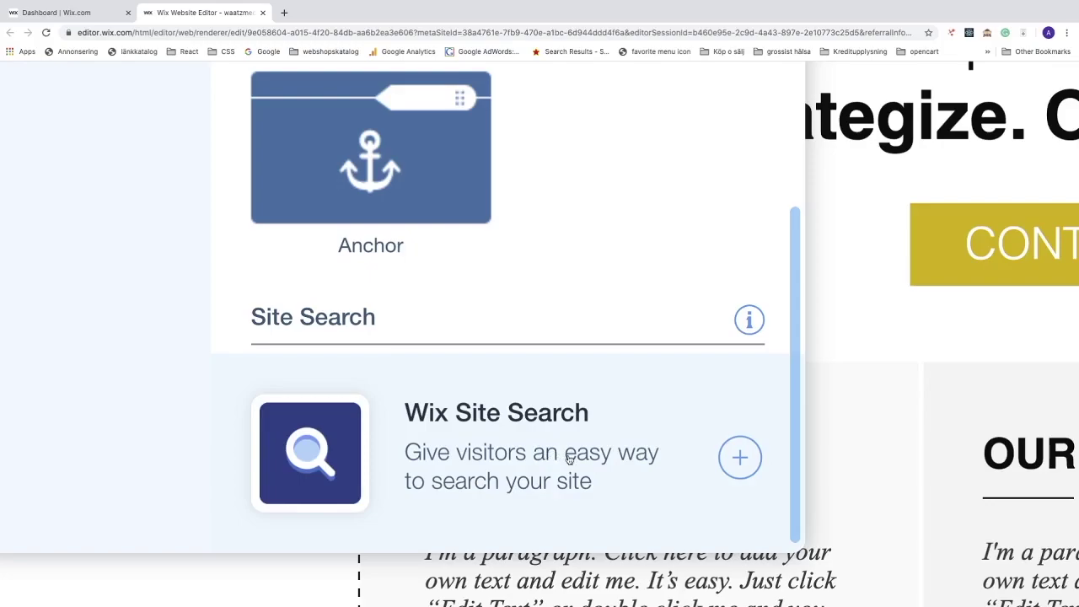
left_click(742, 456)
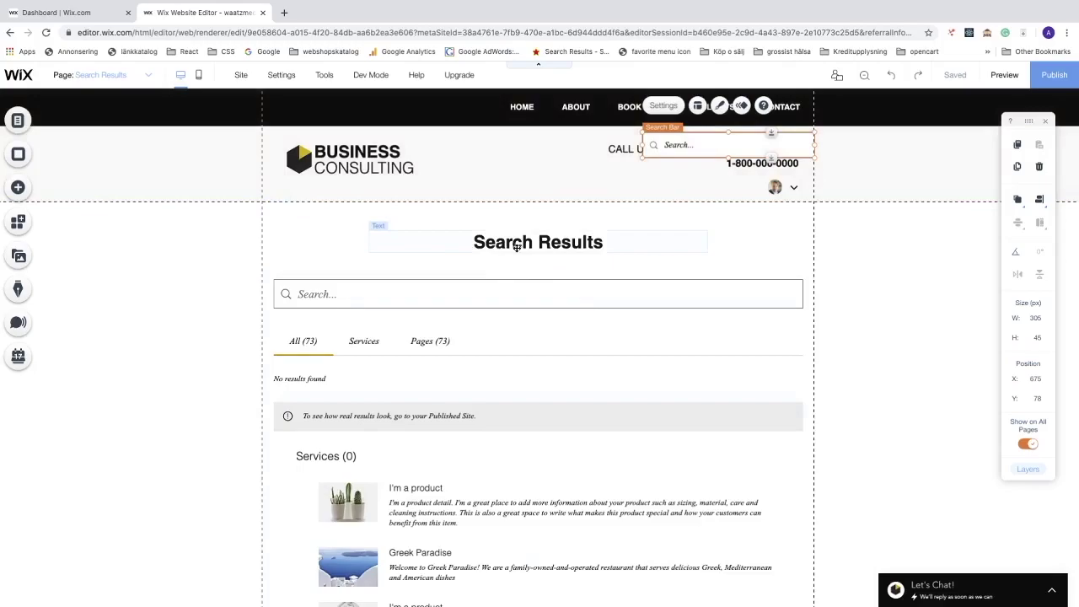
Try the search bar in the header beneath the consultation text, at about X 512, Y 185
left_click_drag(705, 135, 534, 175)
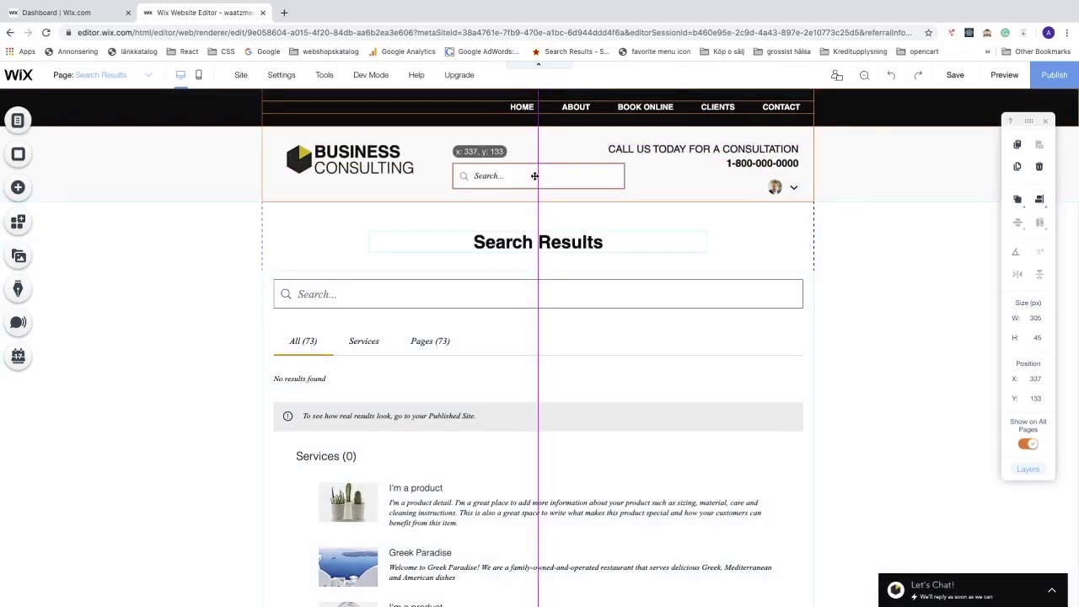
left_click_drag(534, 176, 634, 194)
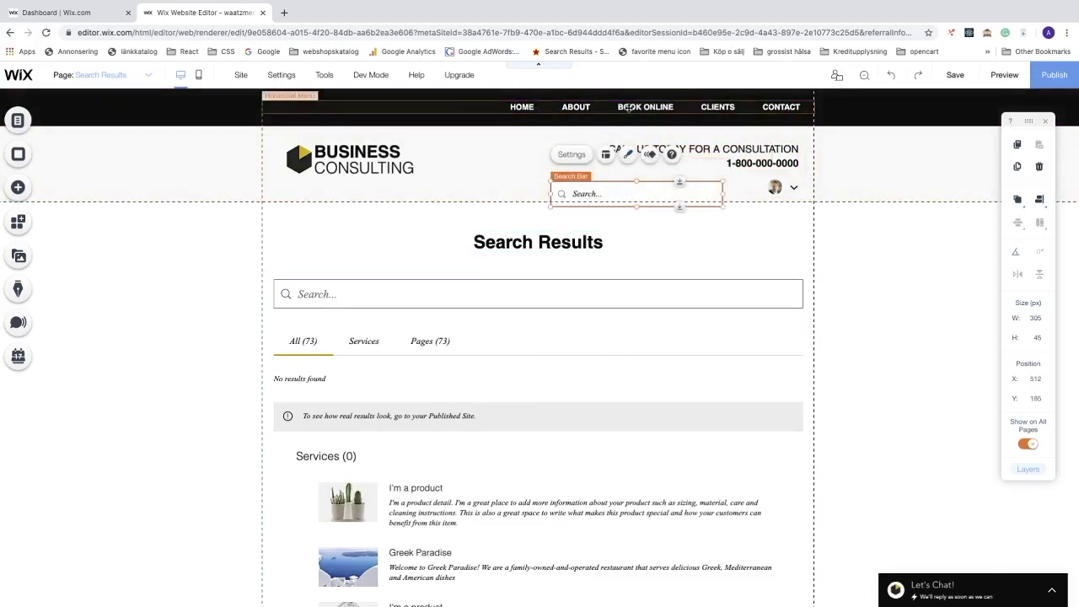
Align the items of the header's horizontal menu to the left
left_click(622, 116)
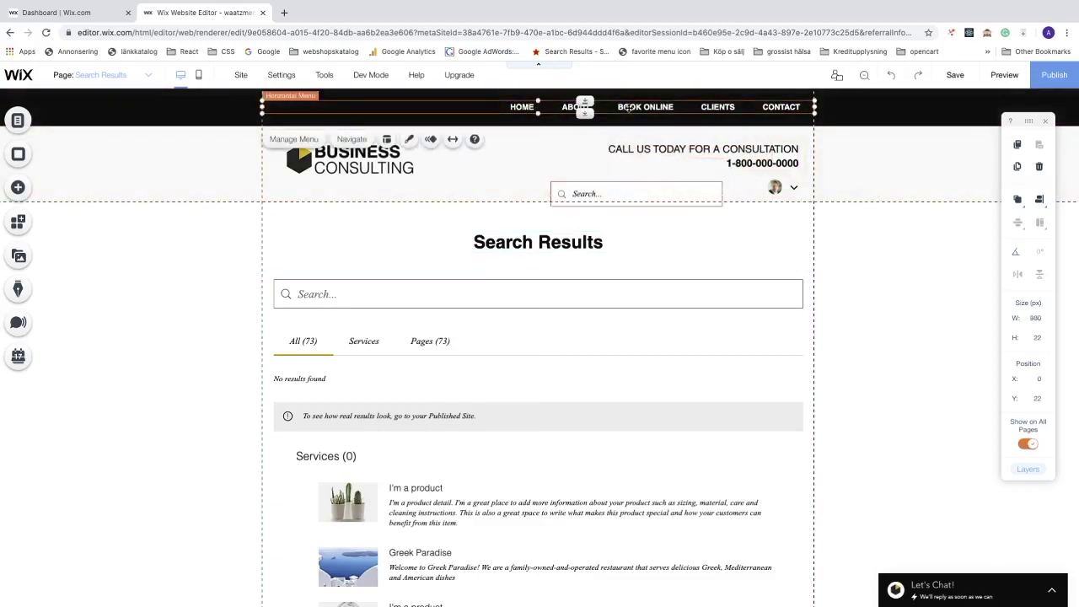
left_click(388, 140)
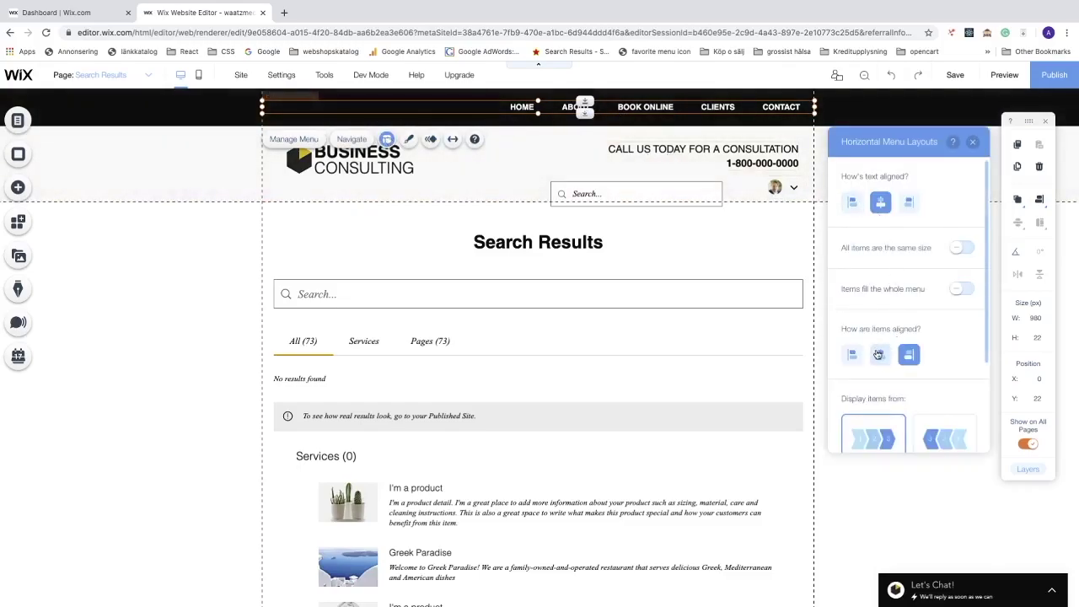
left_click(854, 358)
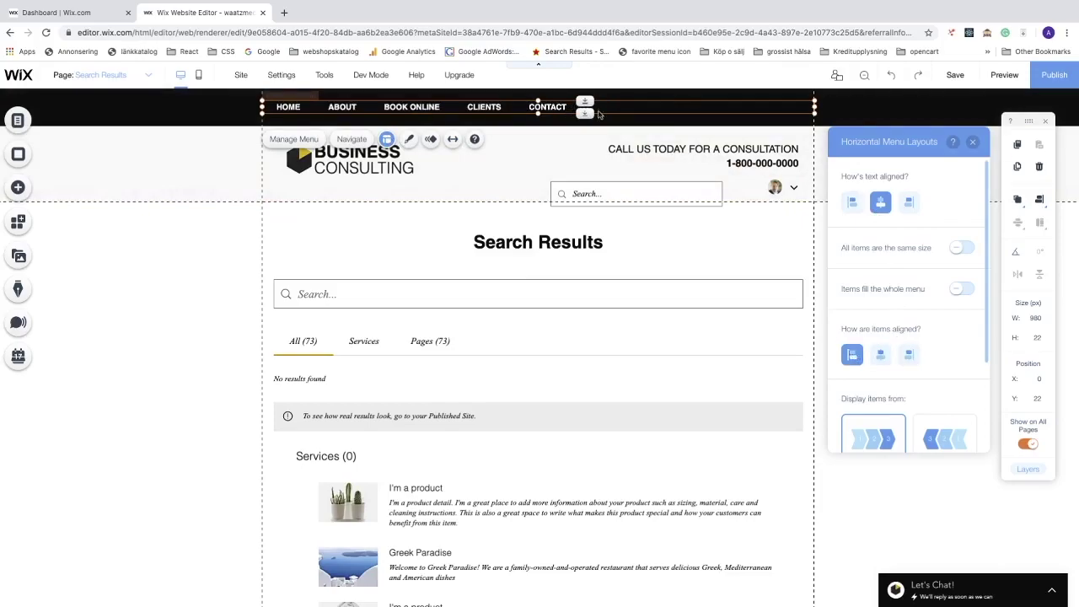
left_click(972, 144)
Move the search bar into the black menu strip beside CONTACT, at about X 624, Y 11
left_click_drag(584, 194, 648, 109)
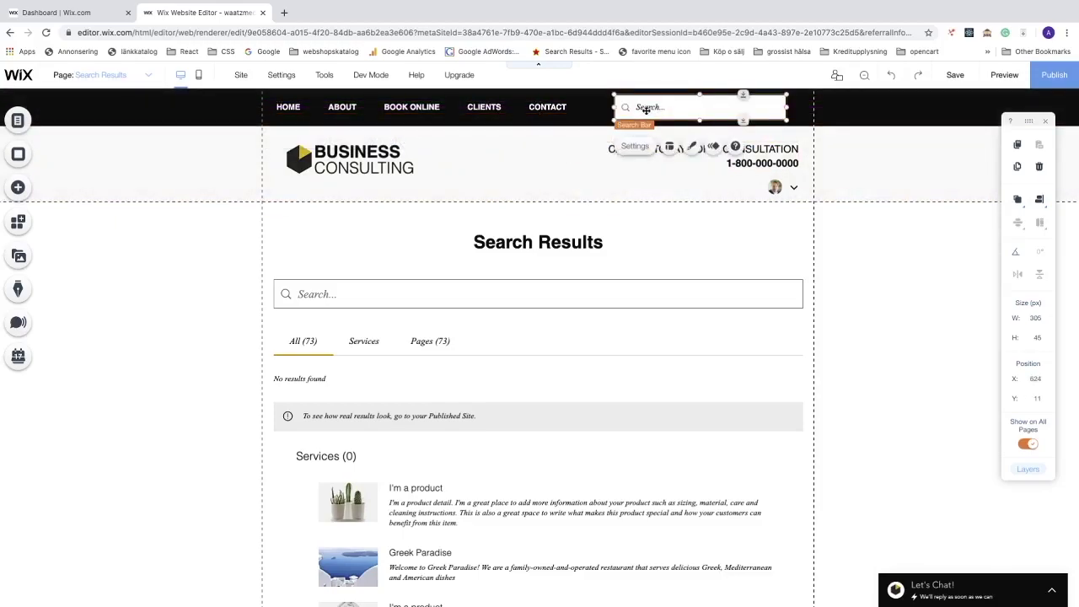
left_click(825, 112)
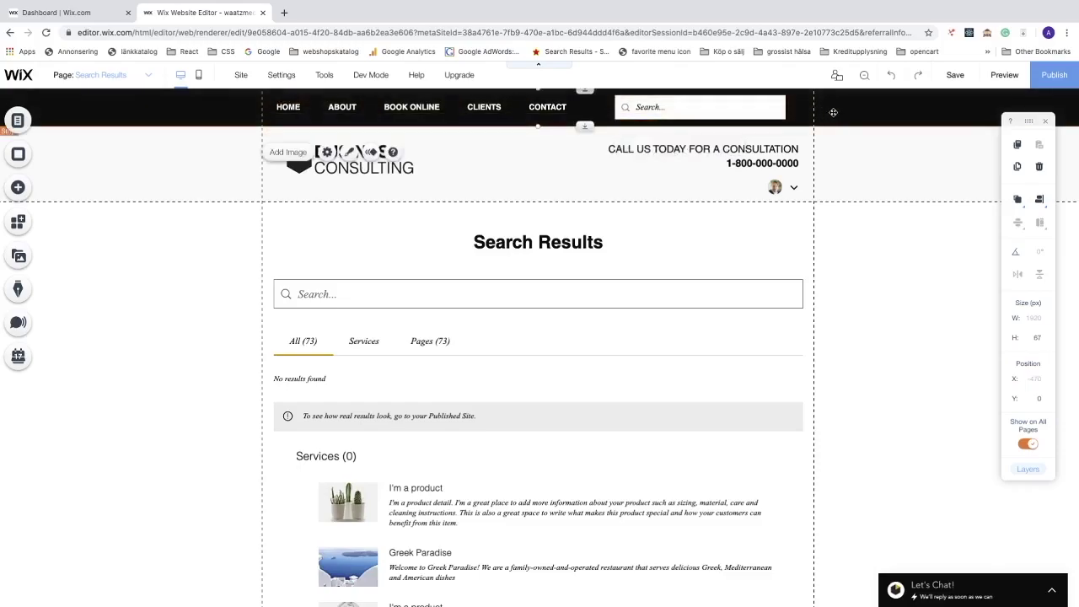
Try "Search item" as the header search bar's placeholder text, and restore it to "Search..."
left_click(678, 107)
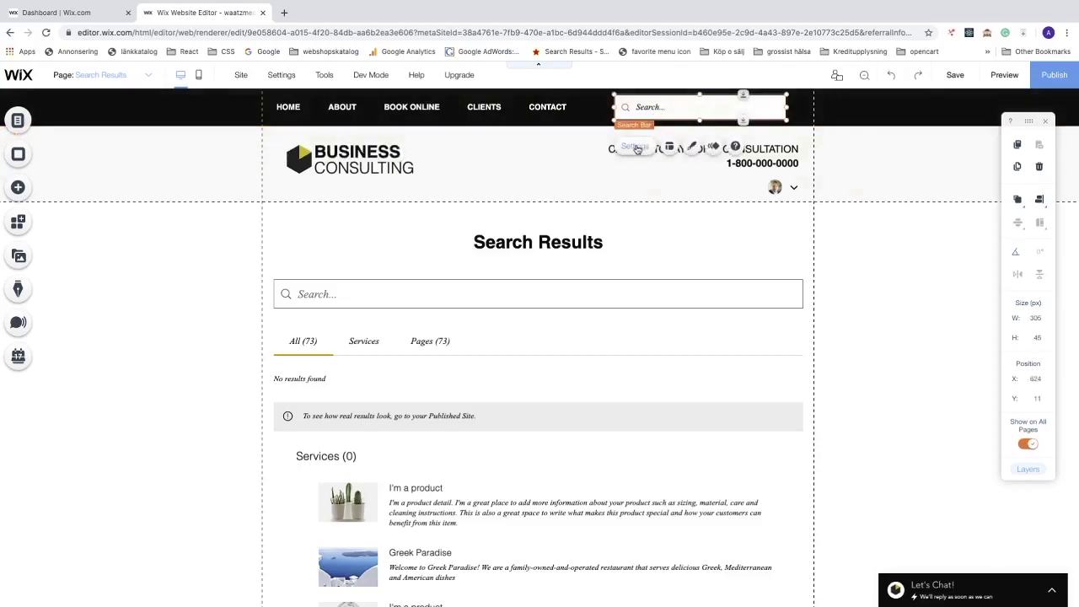
left_click(637, 148)
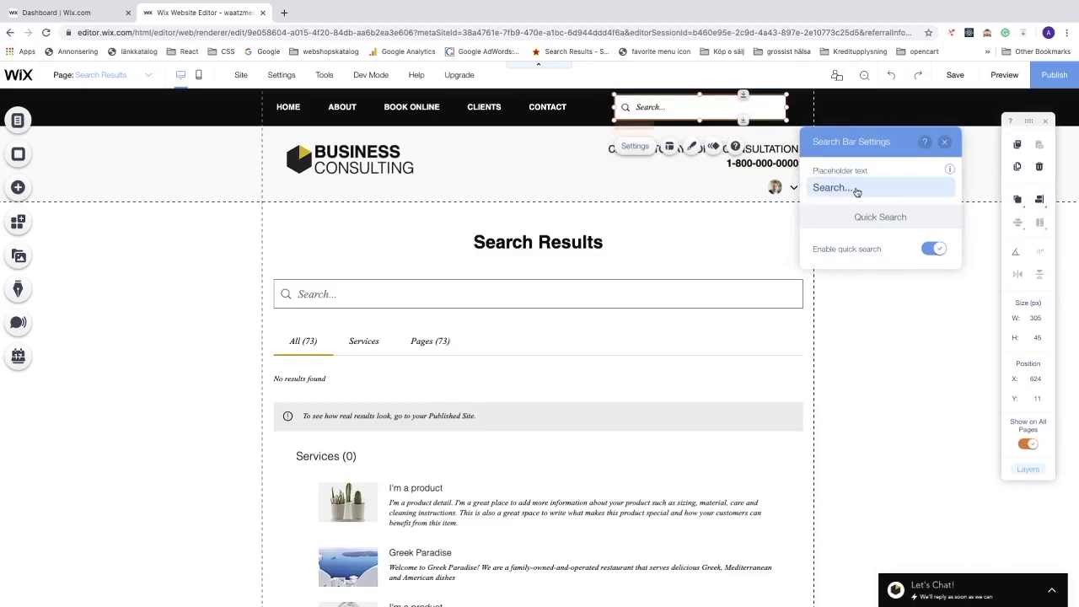
left_click(919, 188)
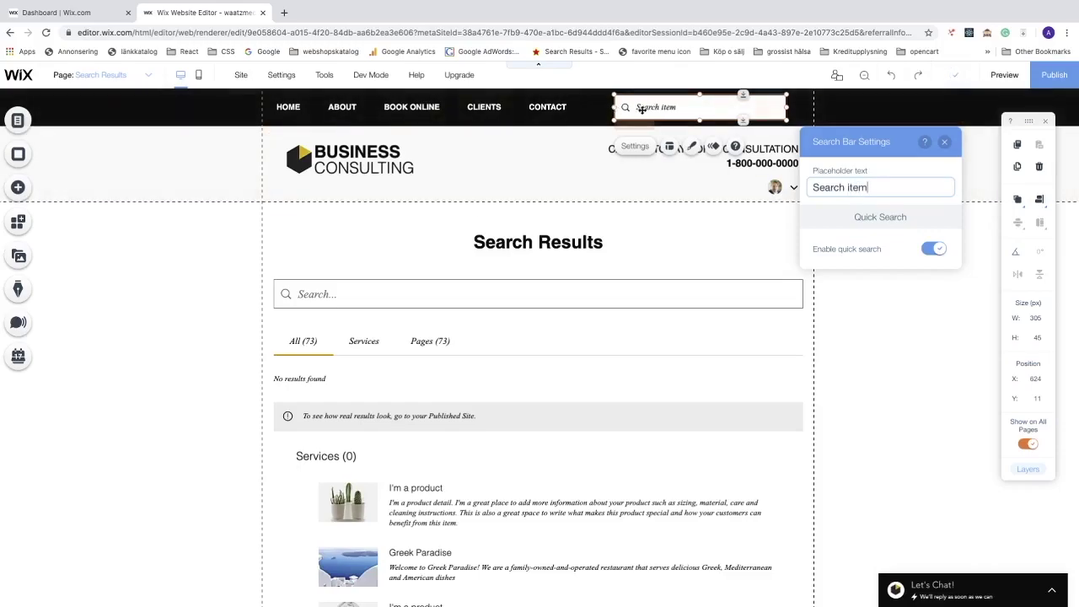
key("Return")
left_click(884, 187)
mouse_move(950, 220)
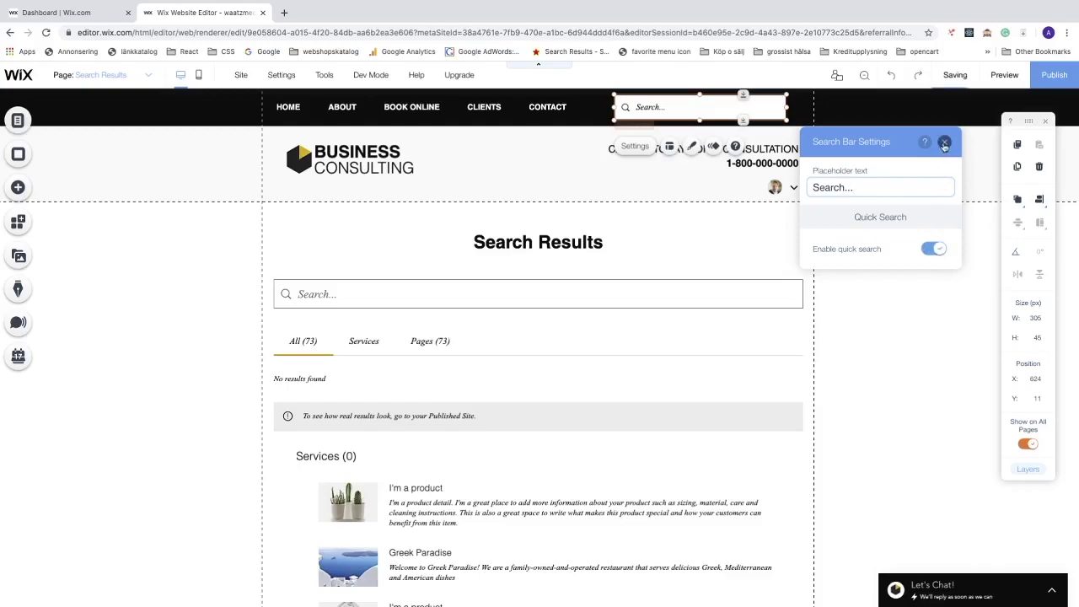
left_click(944, 143)
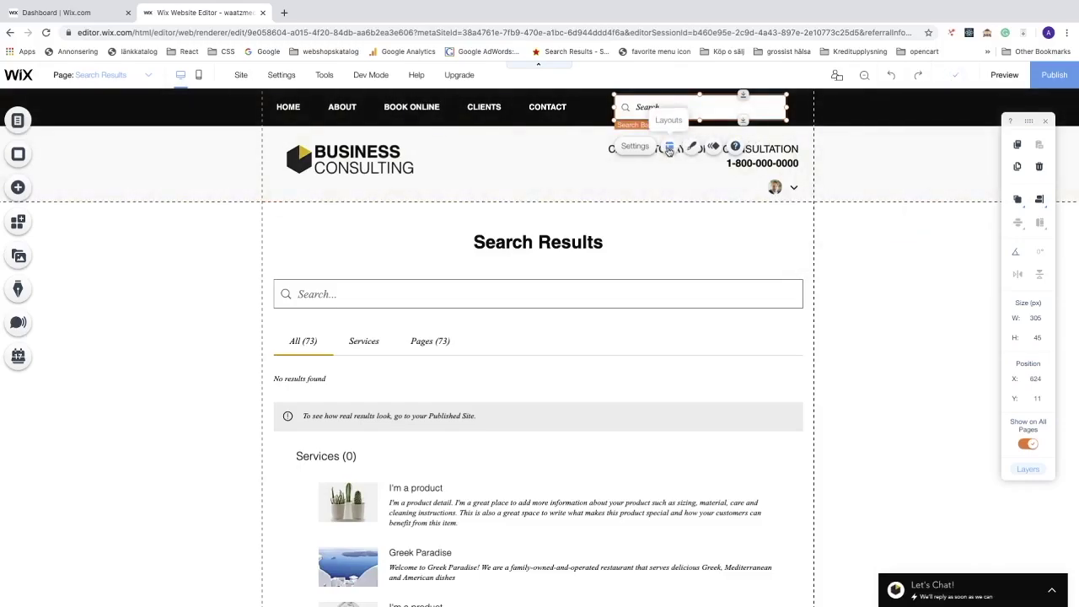
Give the header search bar the layout with a separate icon button and left-aligned text
left_click(669, 148)
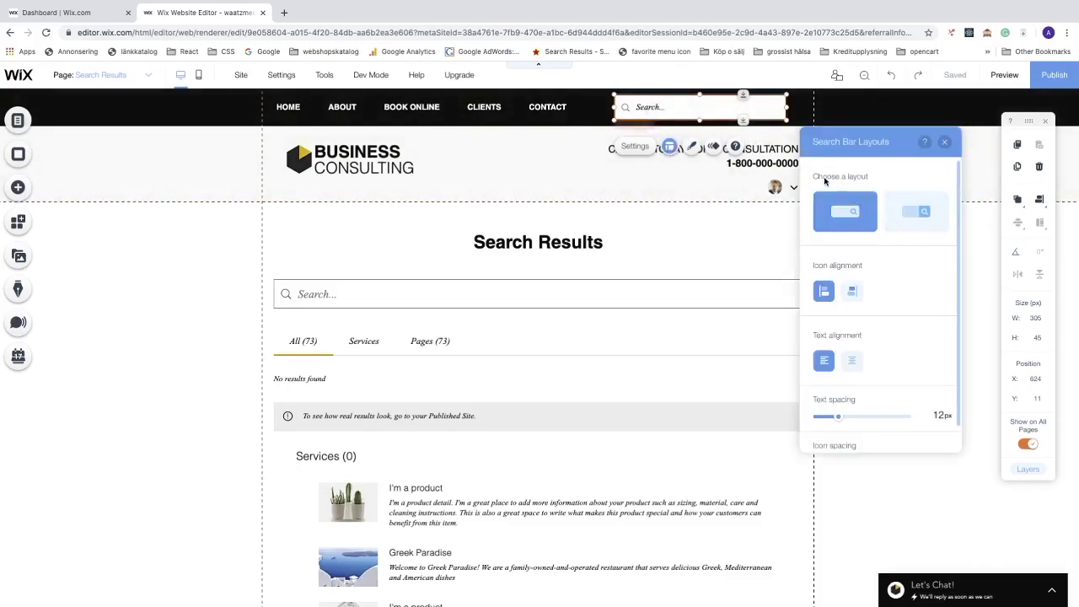
left_click(911, 215)
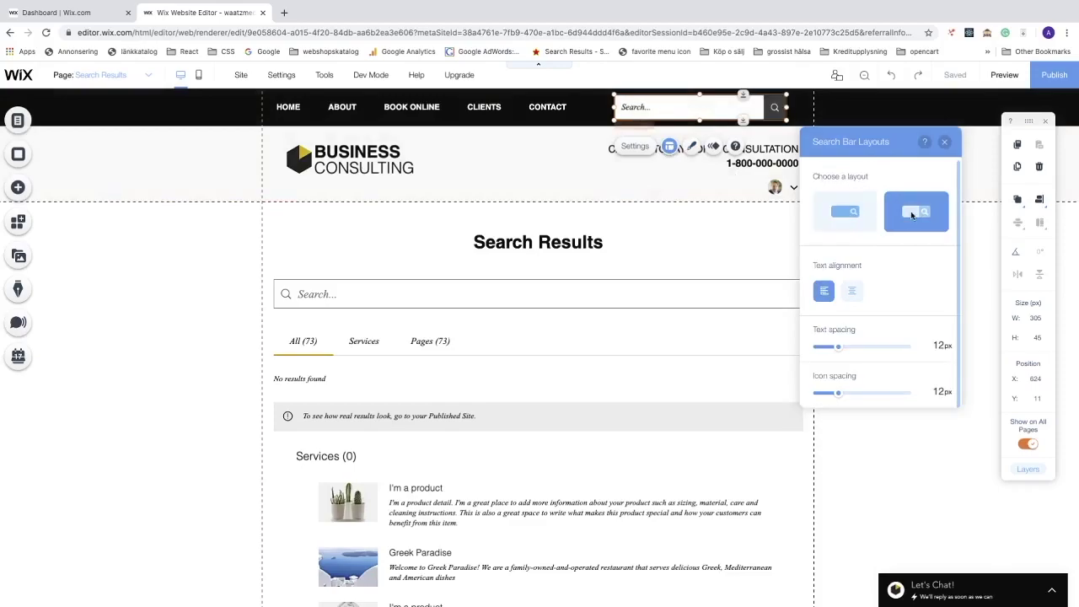
left_click(858, 216)
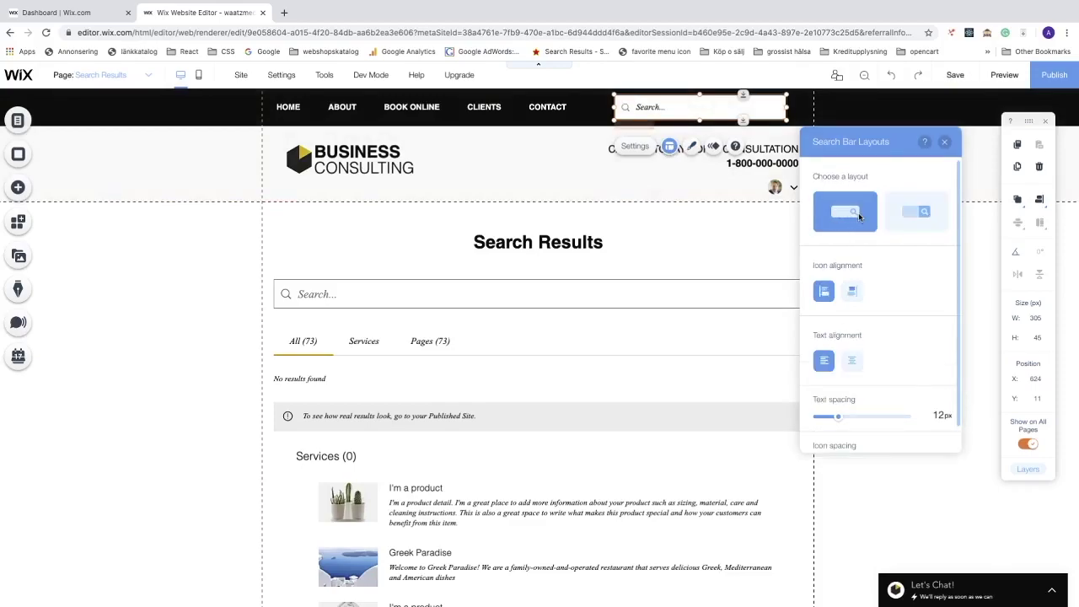
left_click(907, 219)
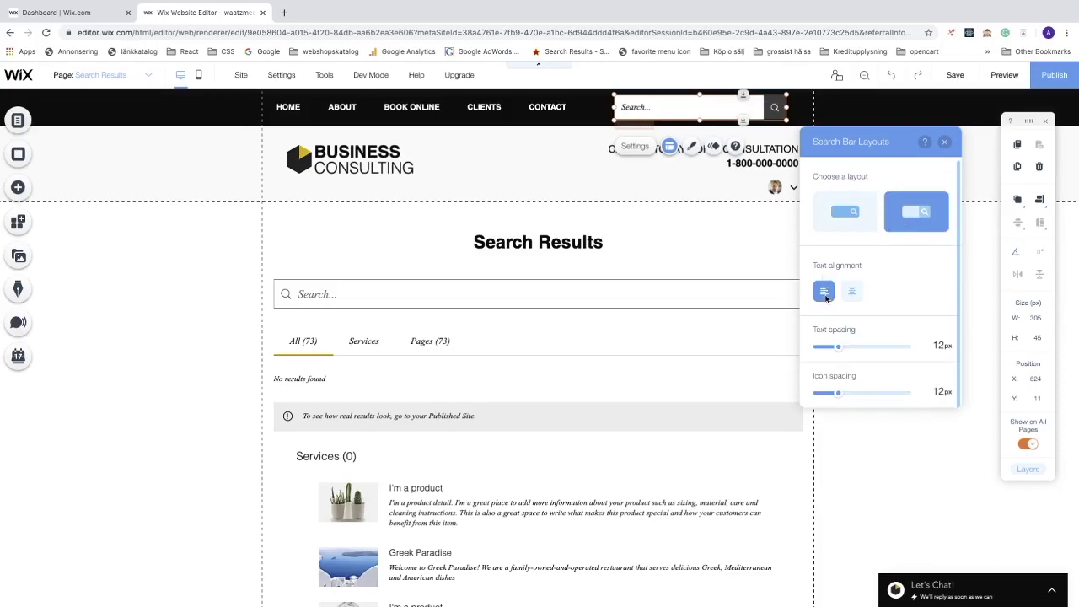
left_click(853, 294)
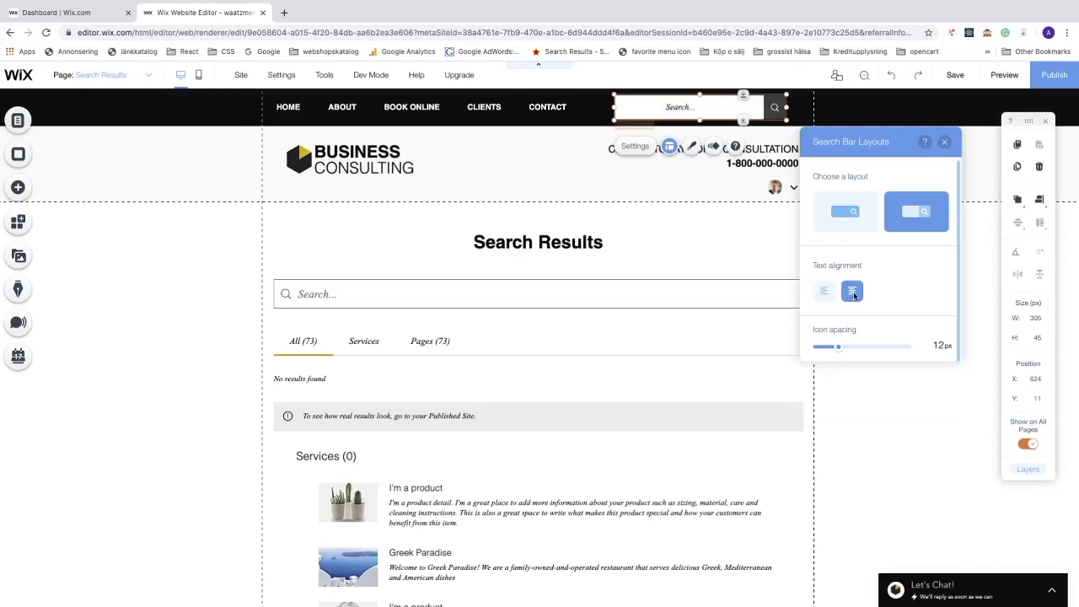
left_click(825, 291)
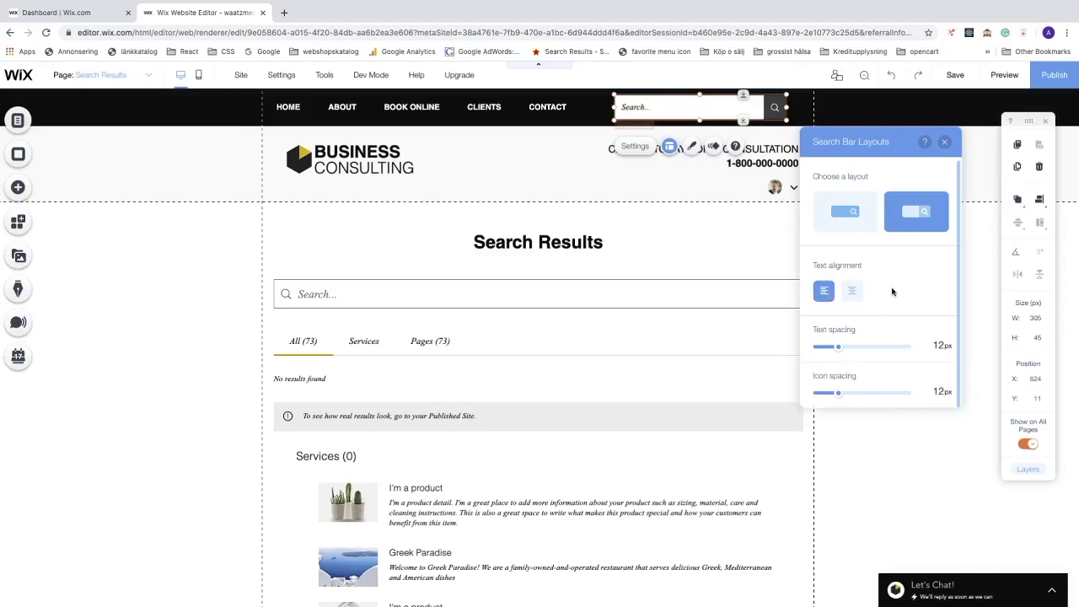
Set the search bar's text spacing to 19 px and its icon spacing to 15 px
mouse_move(838, 351)
left_mouse_down()
mouse_move(878, 352)
mouse_move(839, 353)
mouse_move(850, 353)
left_mouse_up()
mouse_move(840, 398)
left_mouse_down()
mouse_move(886, 396)
mouse_move(831, 396)
mouse_move(844, 397)
left_mouse_up()
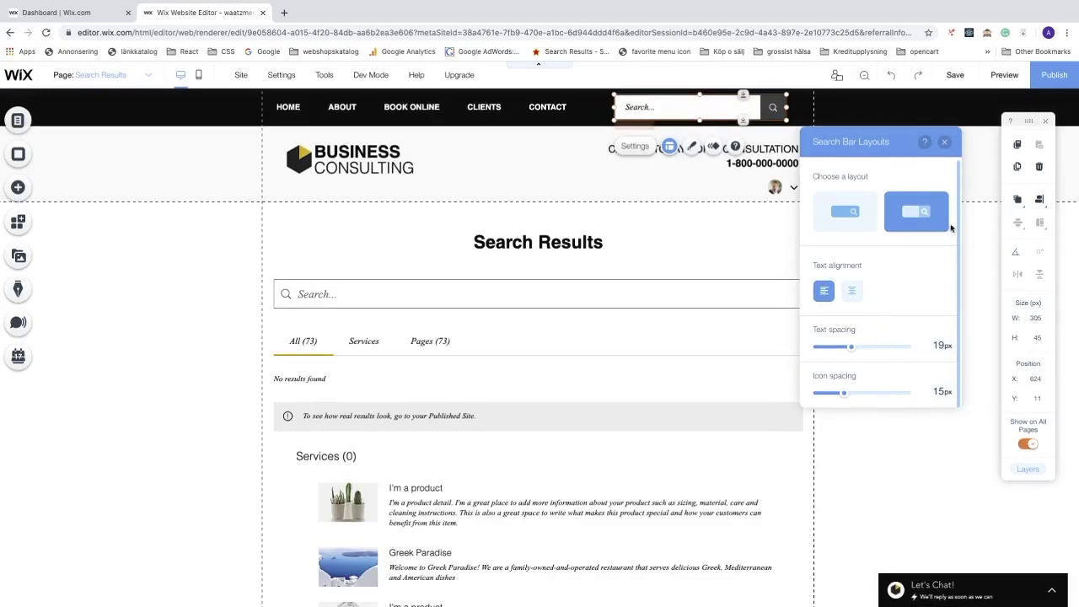
left_click(945, 142)
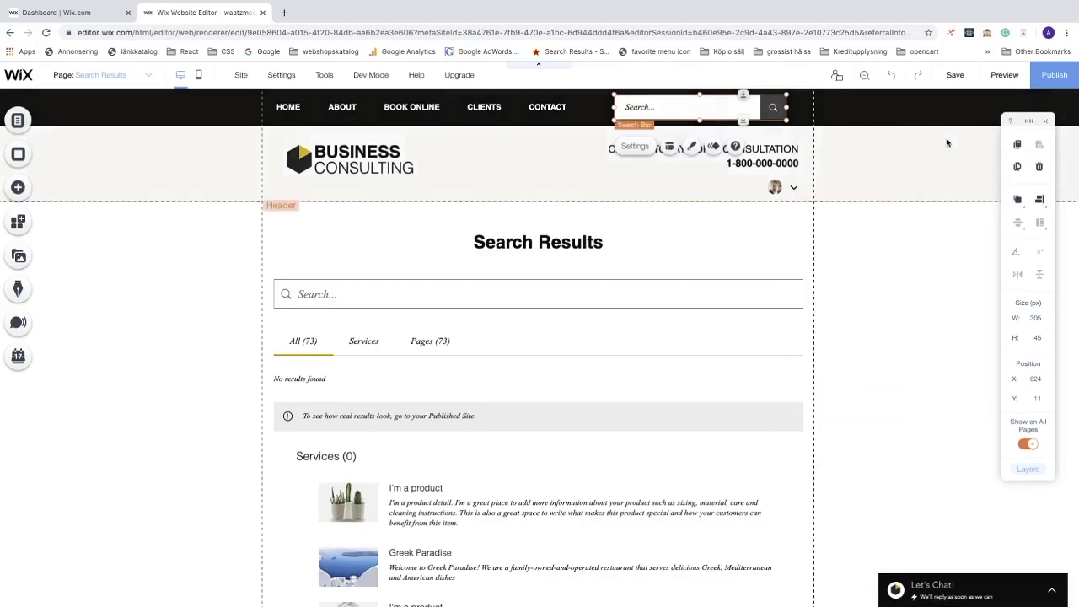
Apply the "Type here to search" design preset with the purple button to the header search bar
left_click(690, 148)
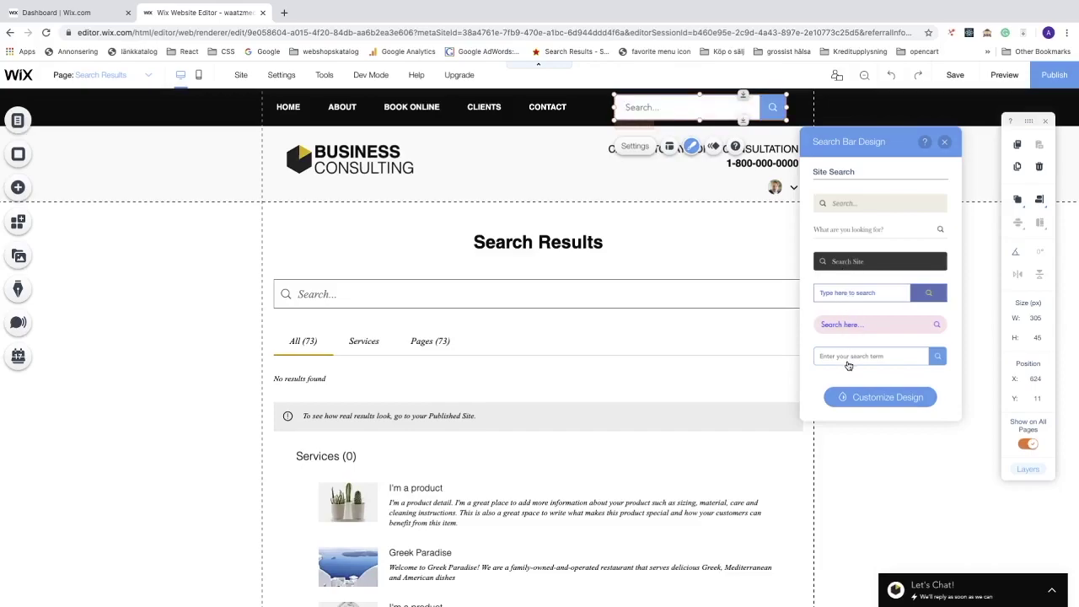
left_click(855, 294)
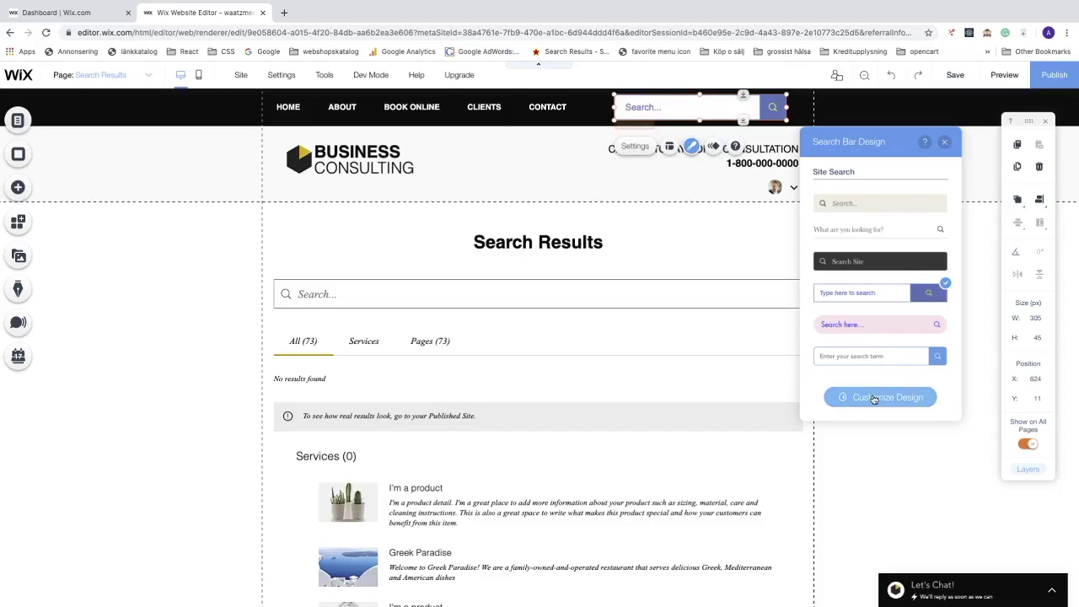
Try the Bounce-In animation on the header search bar, and set its animation back to None
left_click(945, 142)
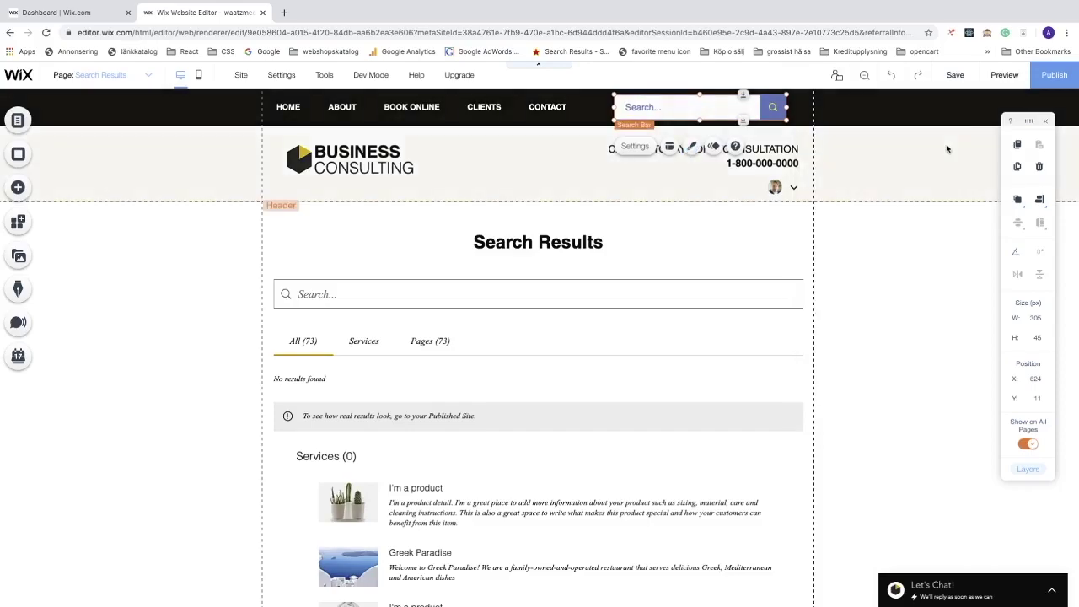
left_click(715, 148)
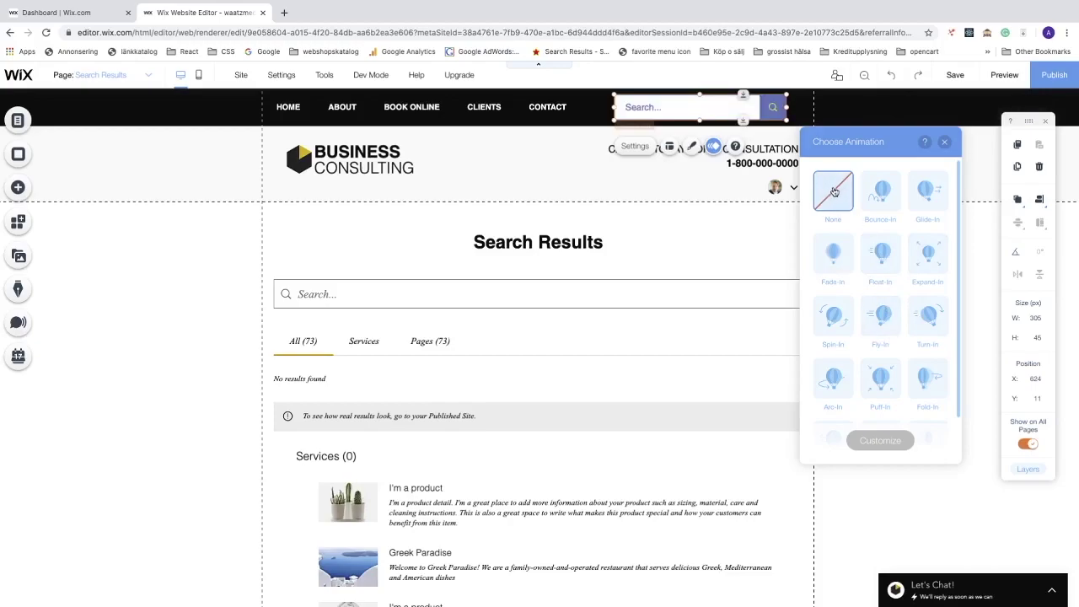
scroll(868, 372, "down", 2)
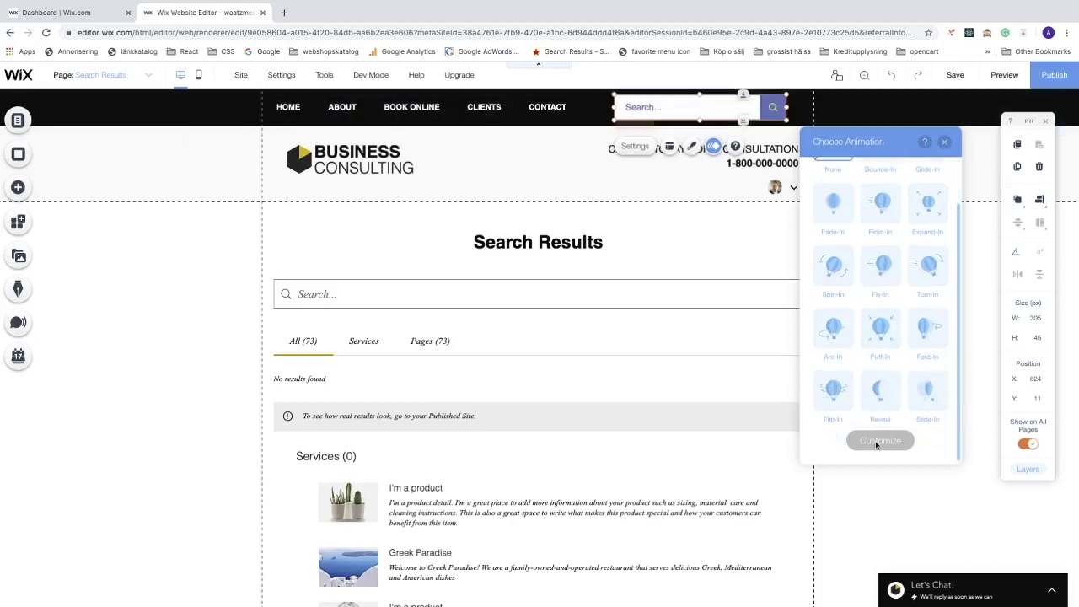
scroll(900, 310, "up", 2)
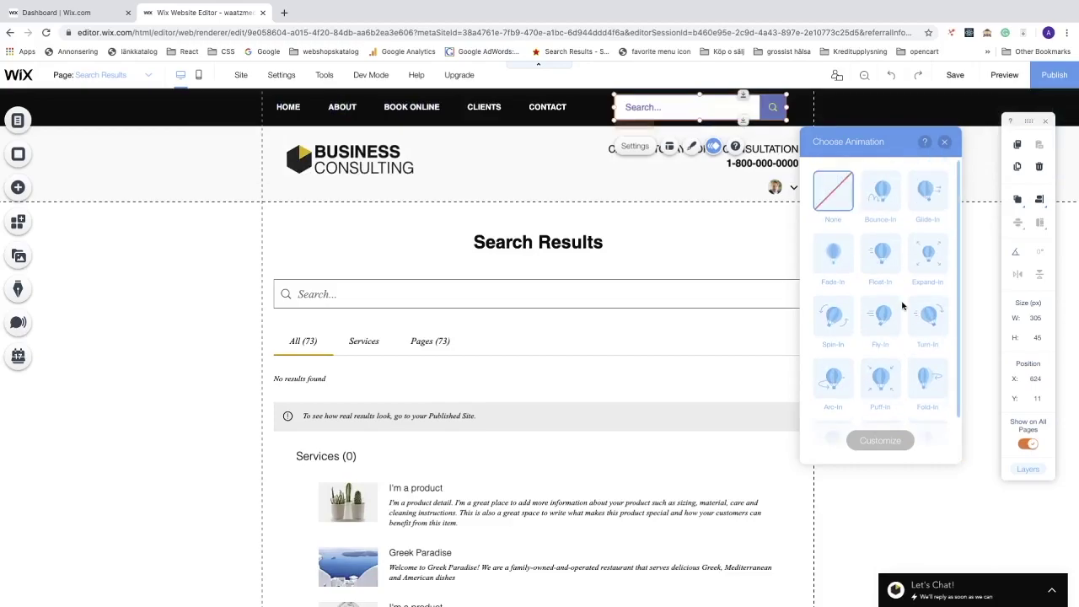
left_click(886, 195)
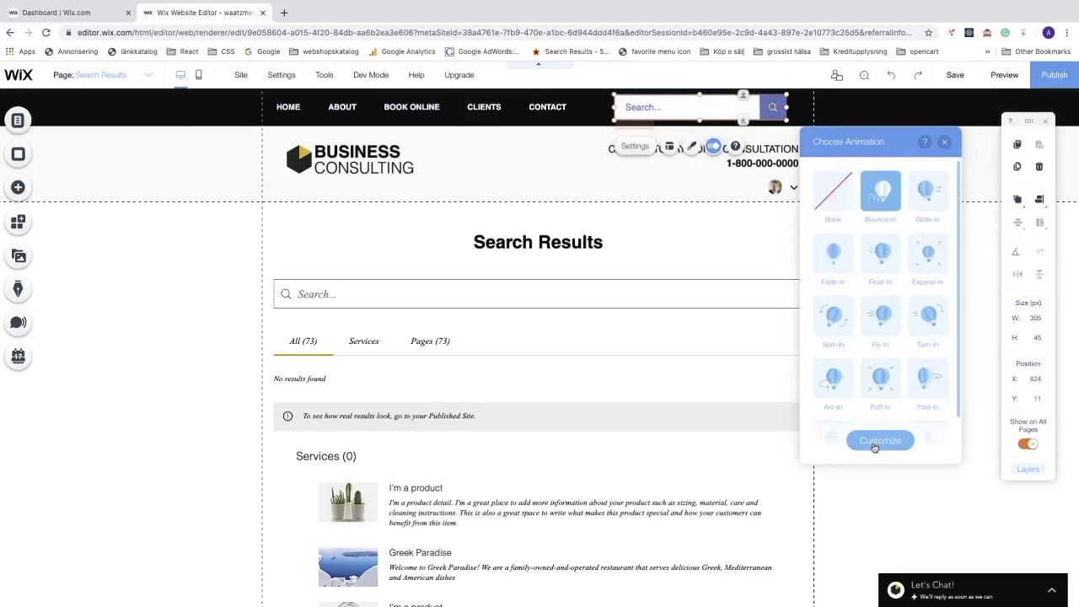
left_click(831, 198)
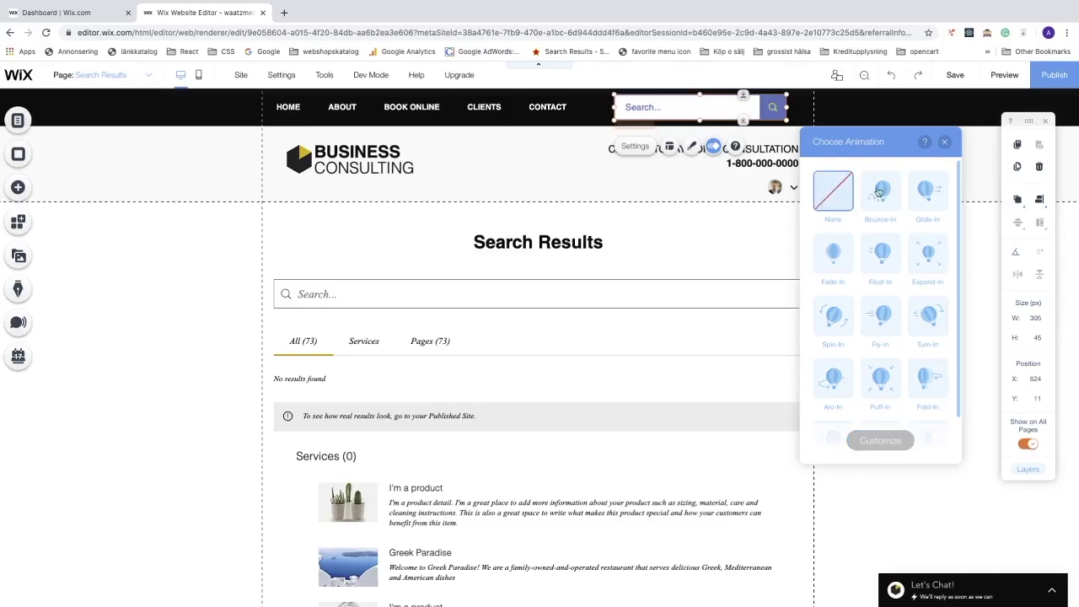
left_click(944, 141)
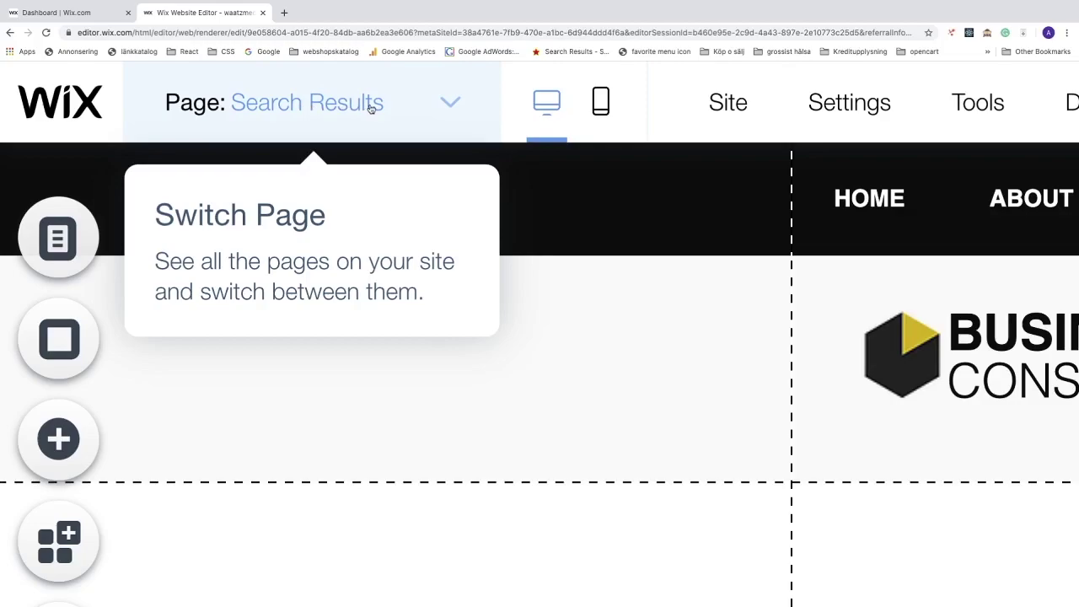
Go to the Search Results page and examine the text settings of its "Search Results" title
left_click(450, 103)
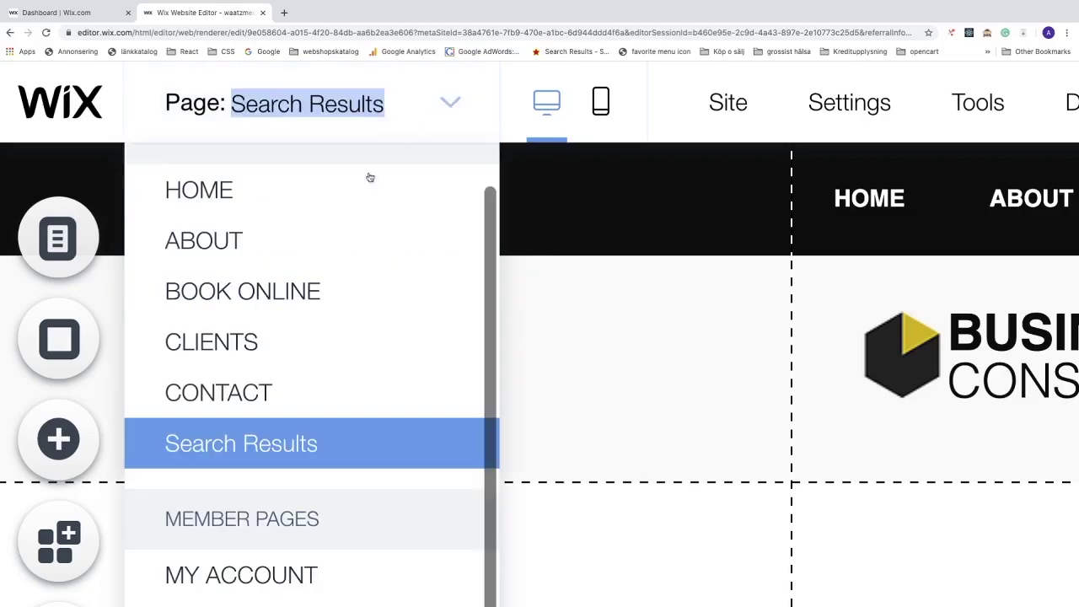
left_click(254, 445)
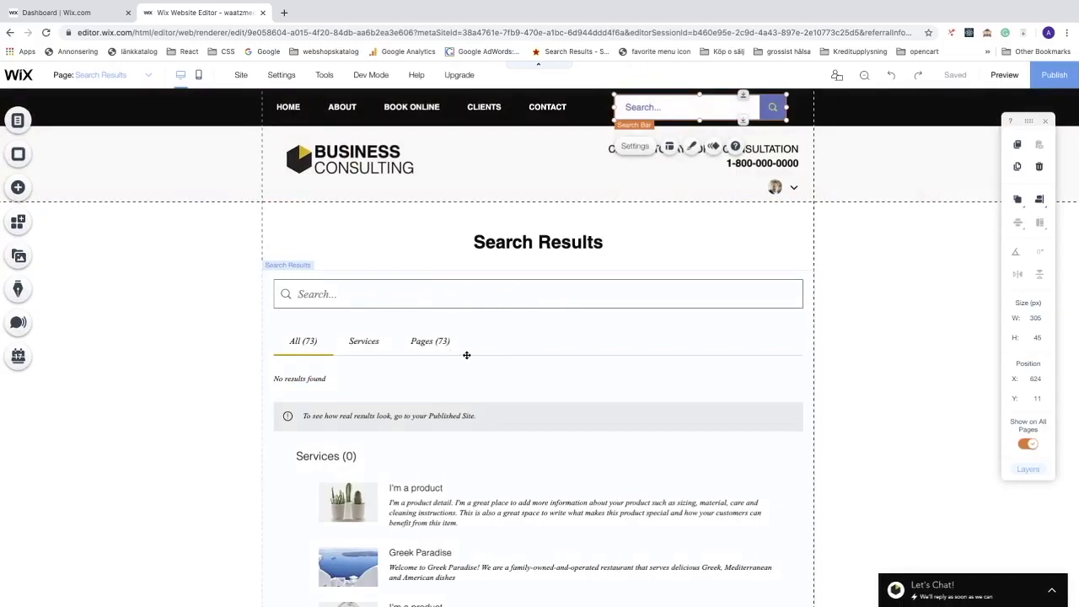
left_click(496, 242)
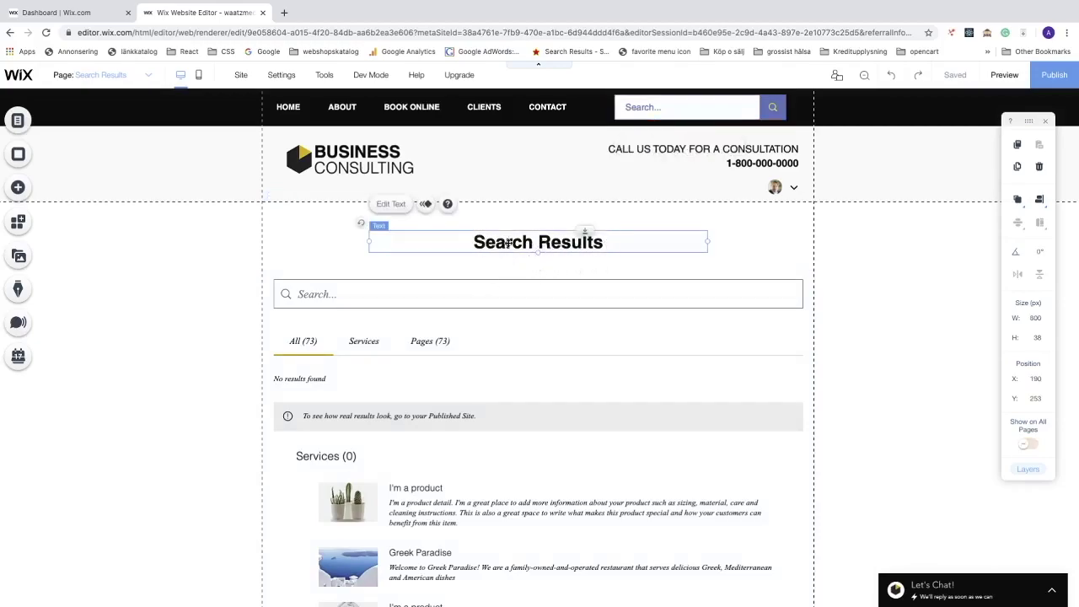
left_click(401, 206)
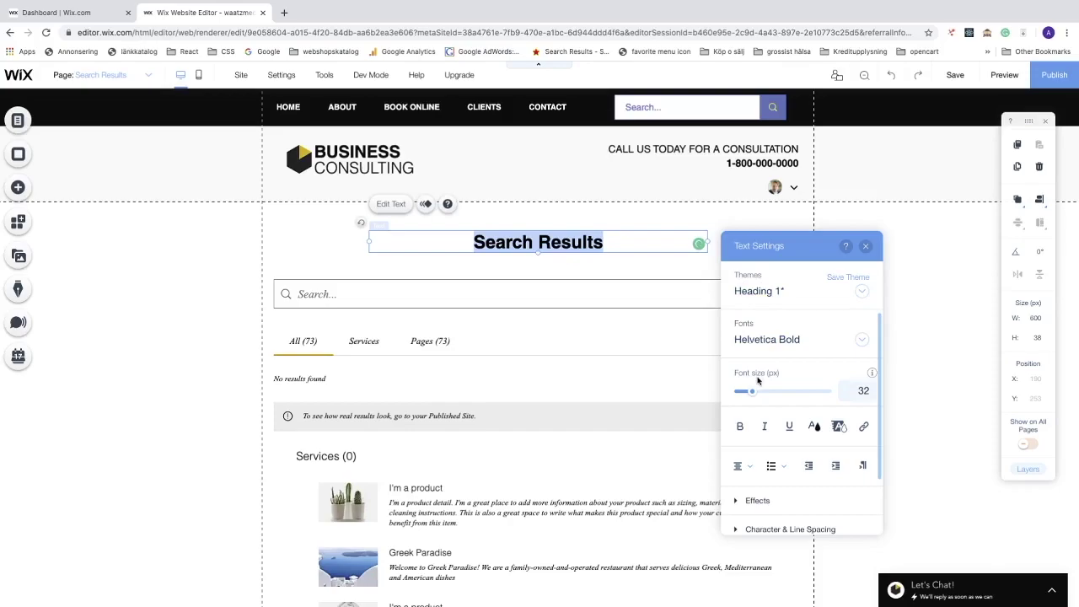
scroll(761, 381, "down", 2)
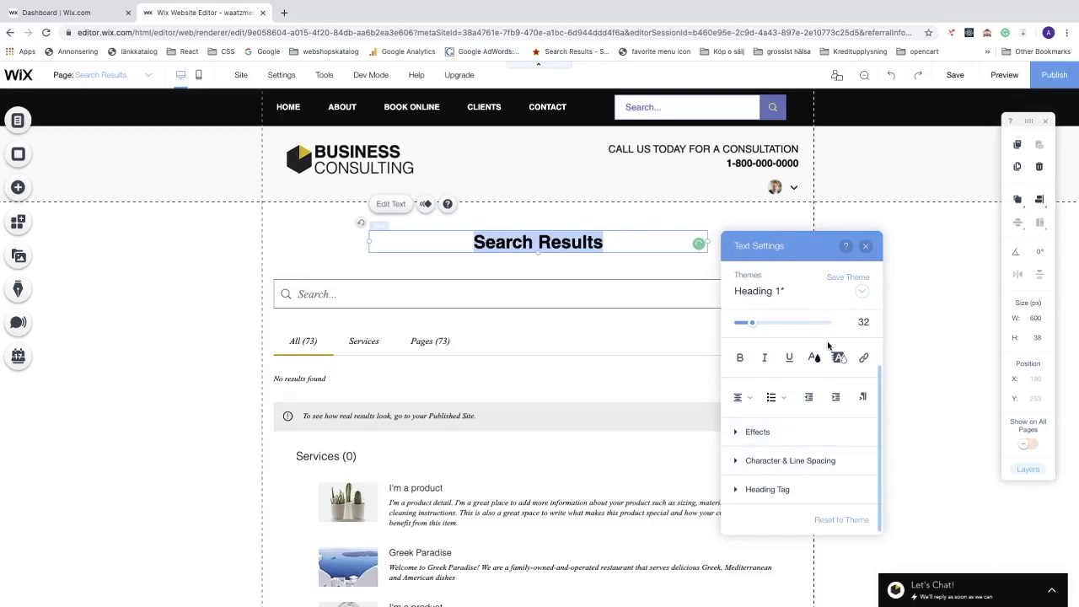
left_click(867, 246)
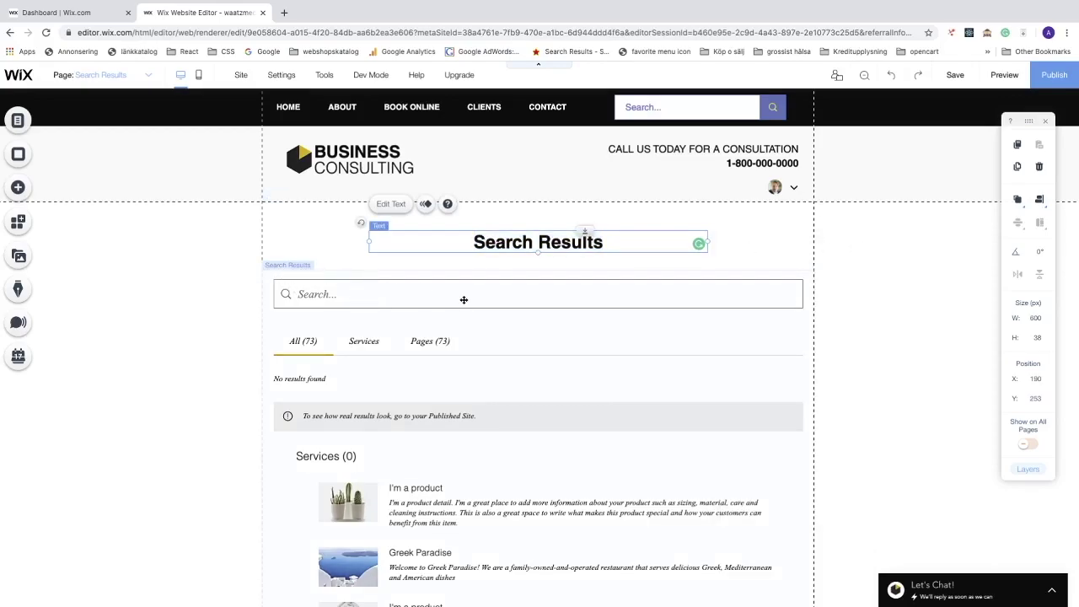
Try stretching the search results element to full width with 80 px margins, and turn the stretch off again
left_click(360, 293)
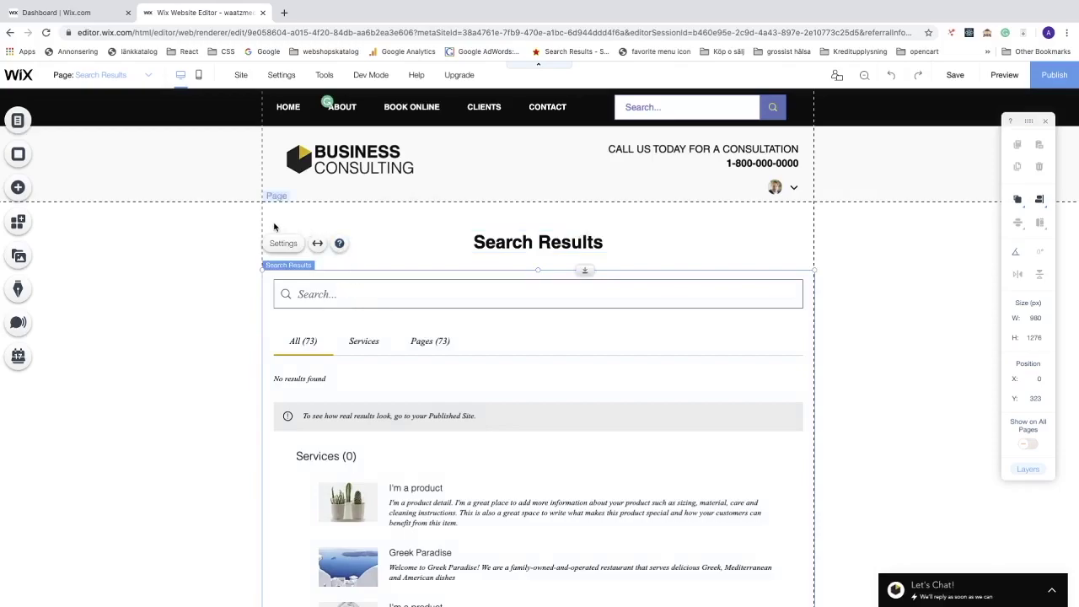
left_click(317, 244)
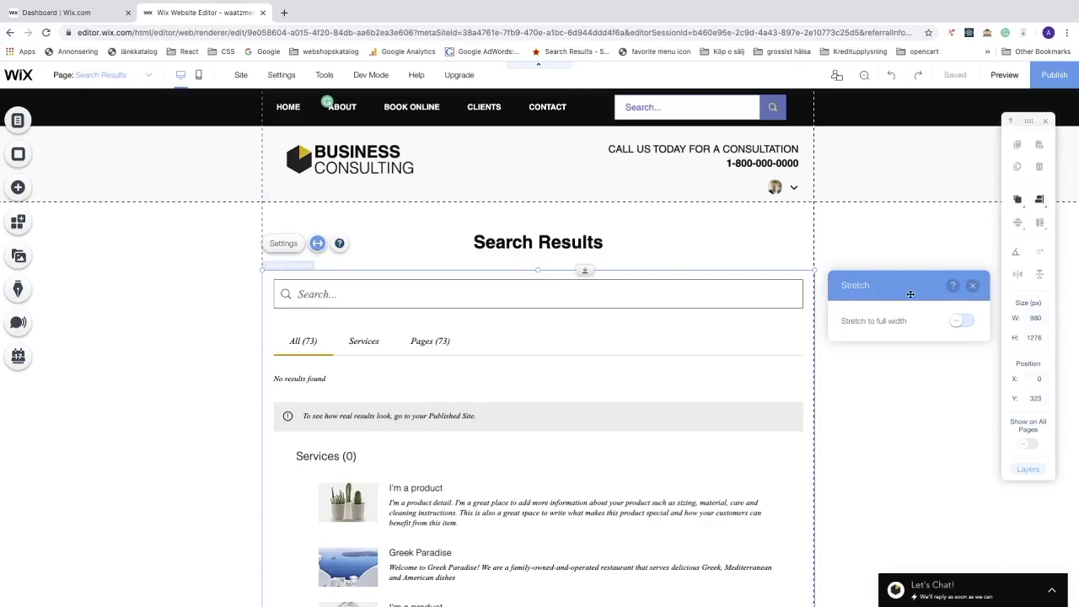
left_click(957, 323)
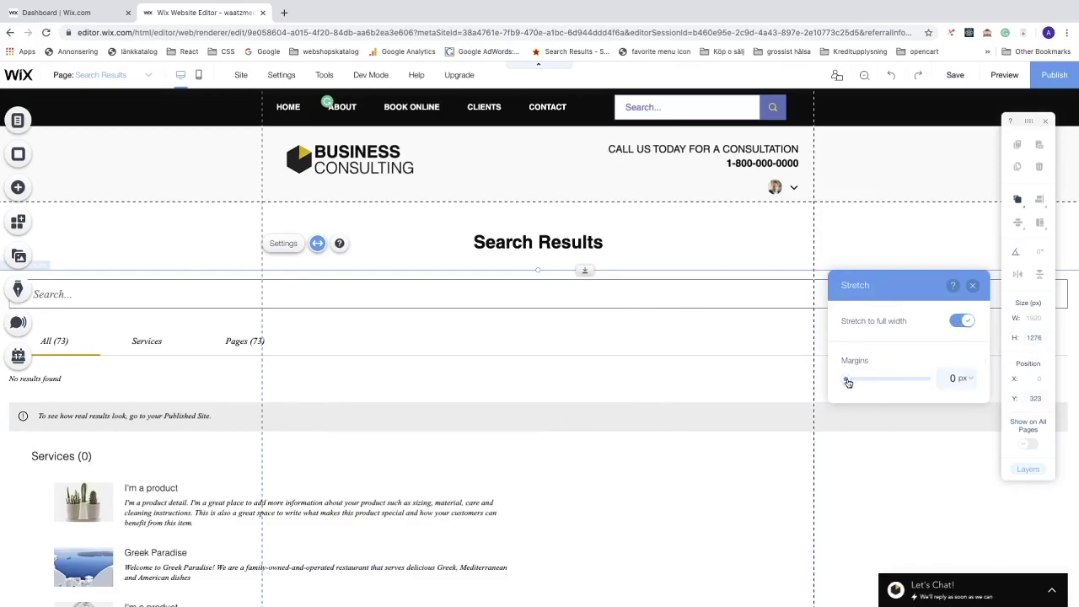
left_click_drag(848, 383, 937, 388)
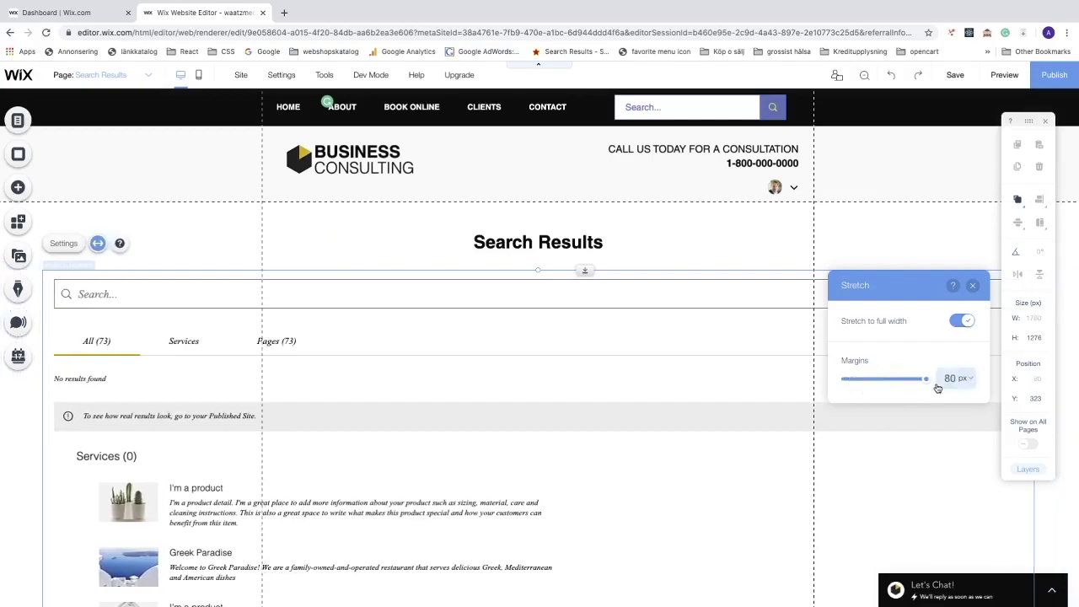
left_click(965, 323)
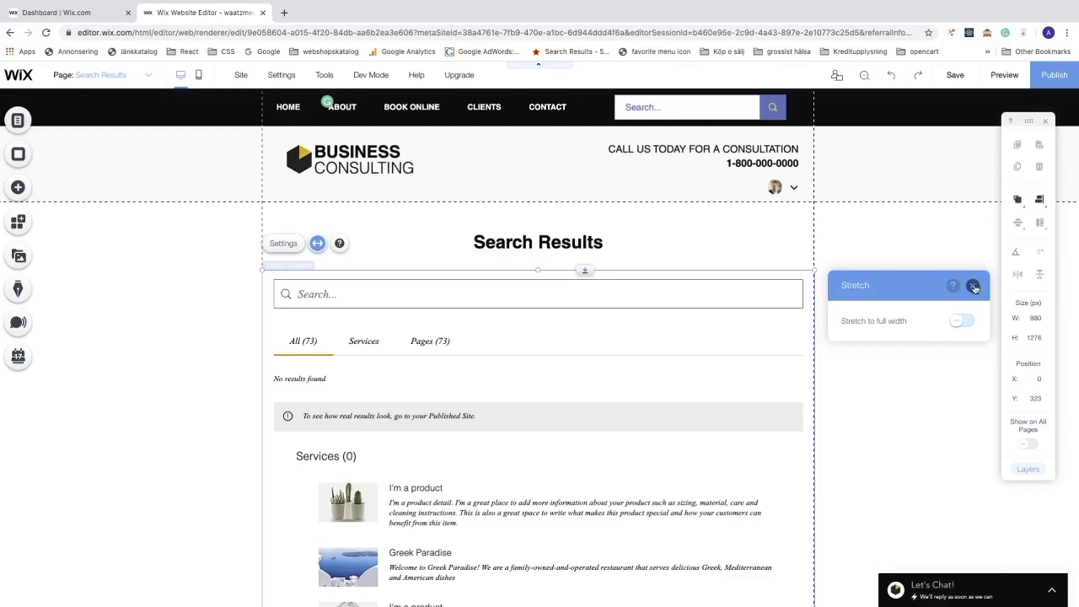
left_click(974, 287)
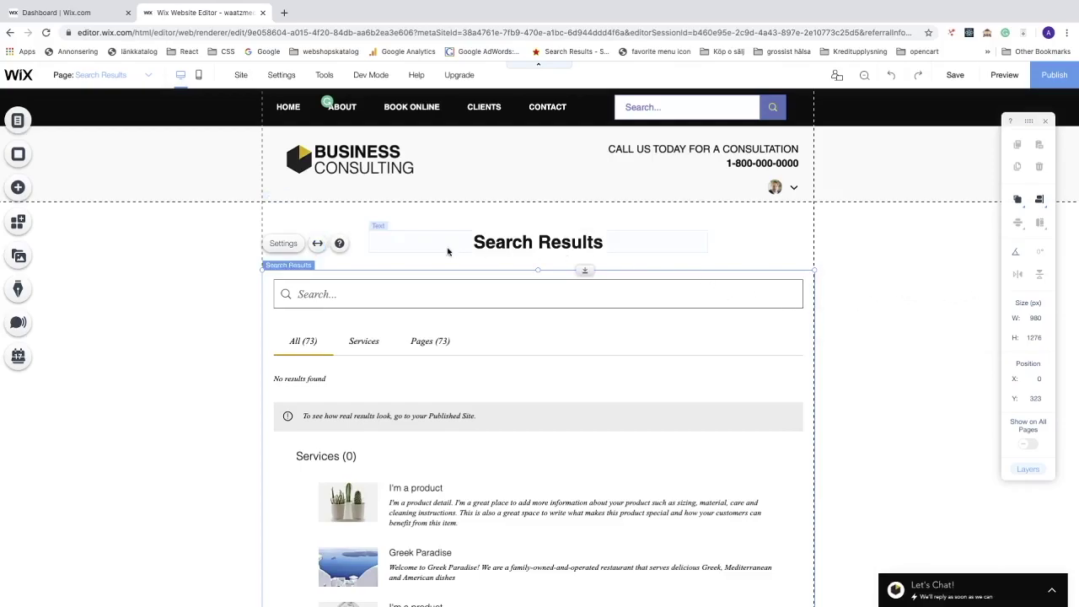
Toggle the search results element's own search bar off and on, and set its placeholder text to "Search item..."
left_click(283, 245)
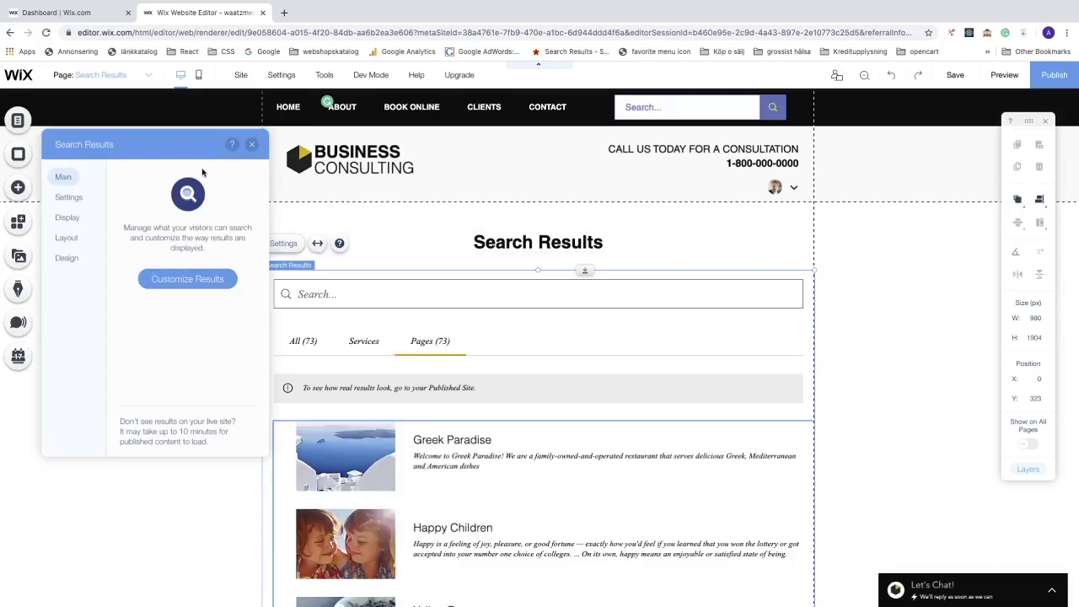
left_click(200, 284)
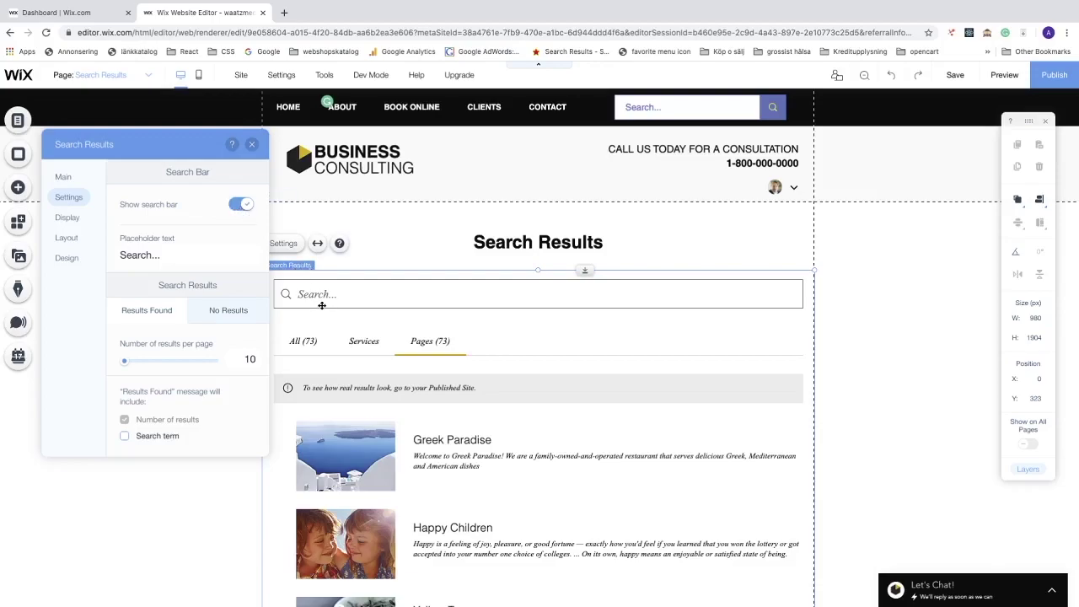
left_click(241, 204)
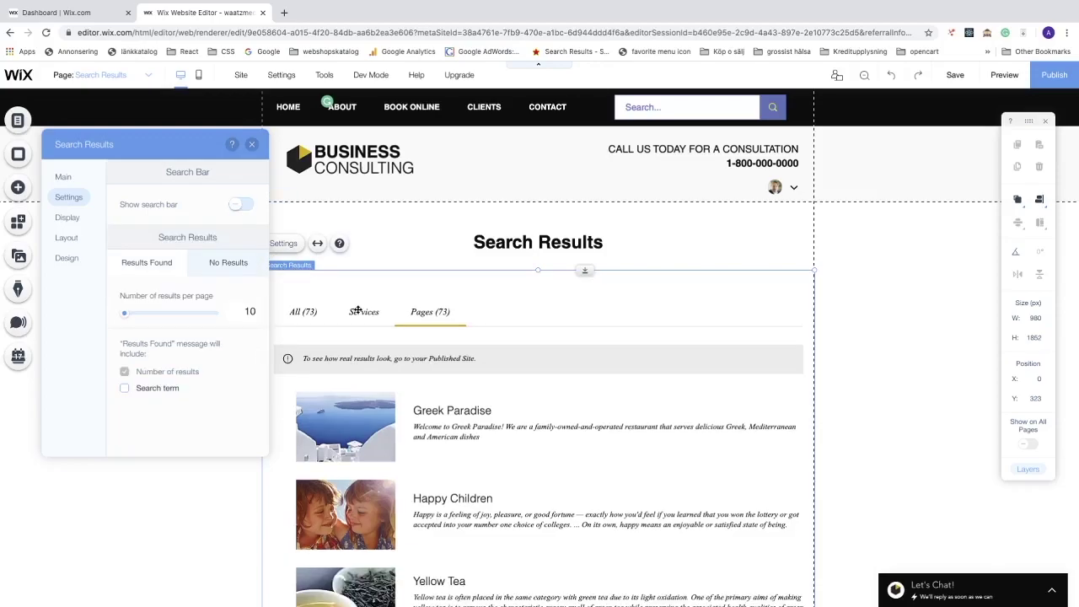
left_click(239, 205)
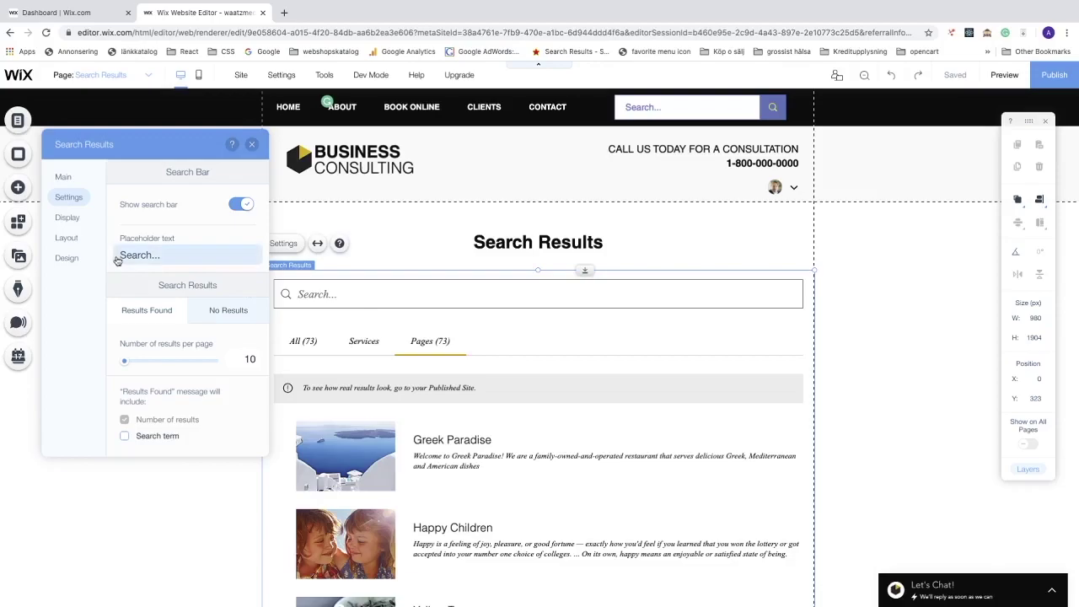
left_click(166, 256)
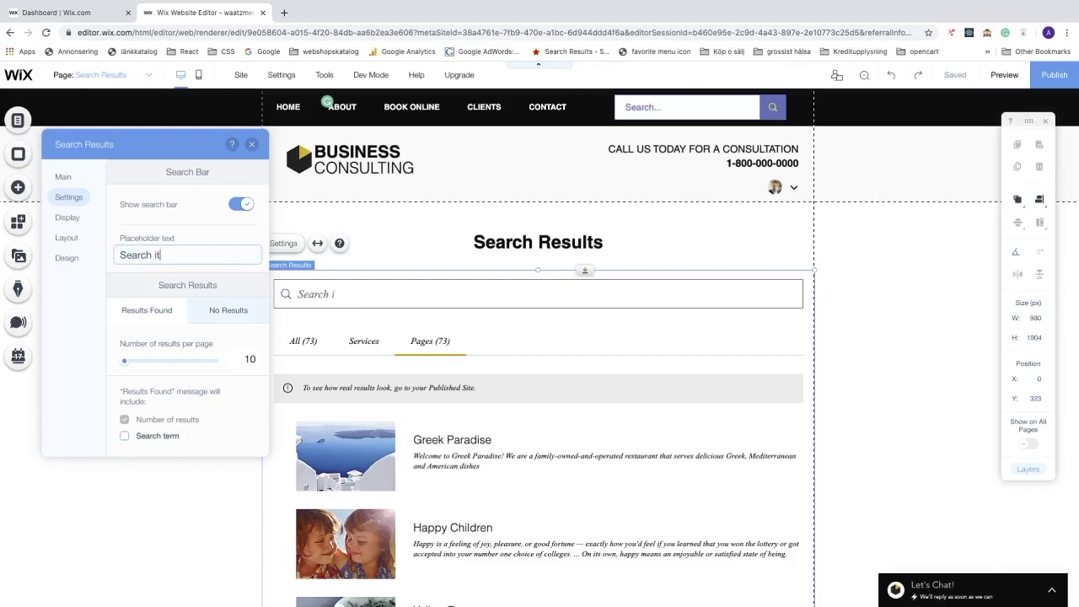
type("m...")
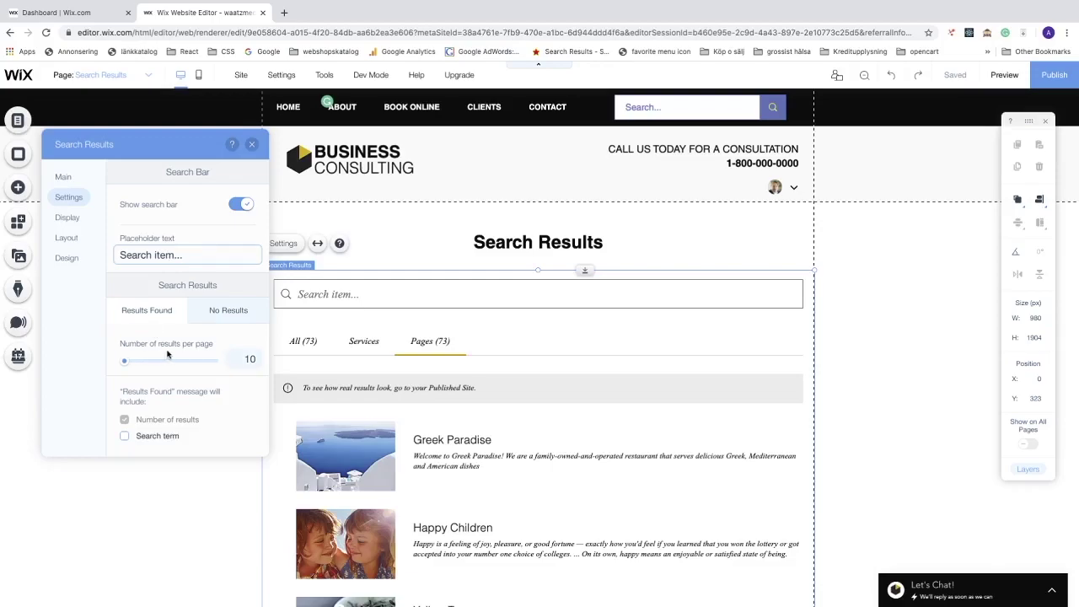
Try showing 19 results per page in the search results list, and restore the number to 10
scroll(445, 470, "down", 2)
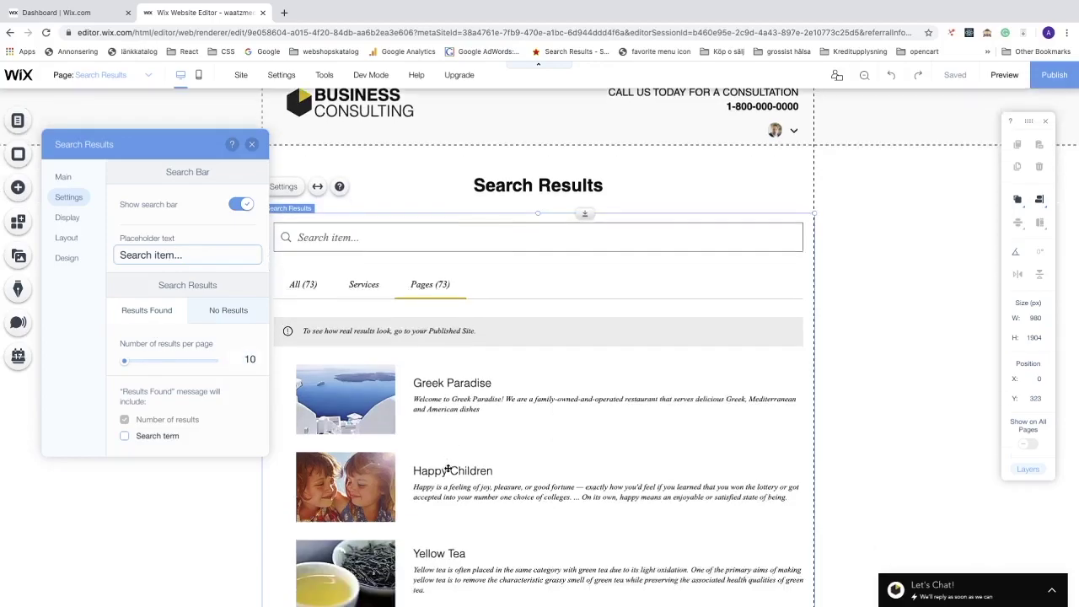
scroll(448, 468, "down", 4)
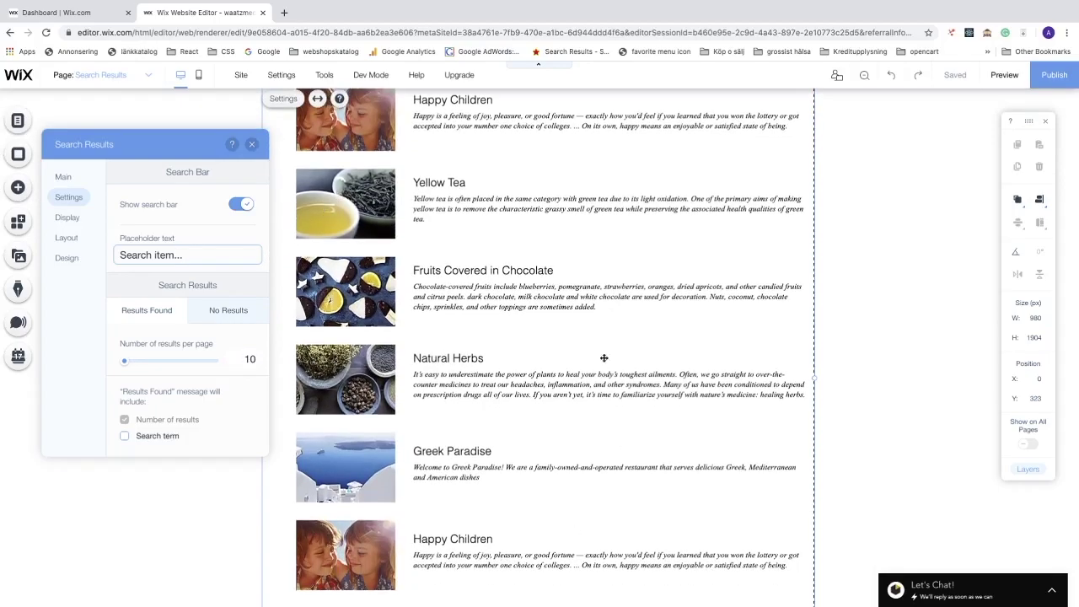
scroll(570, 339, "up", 4)
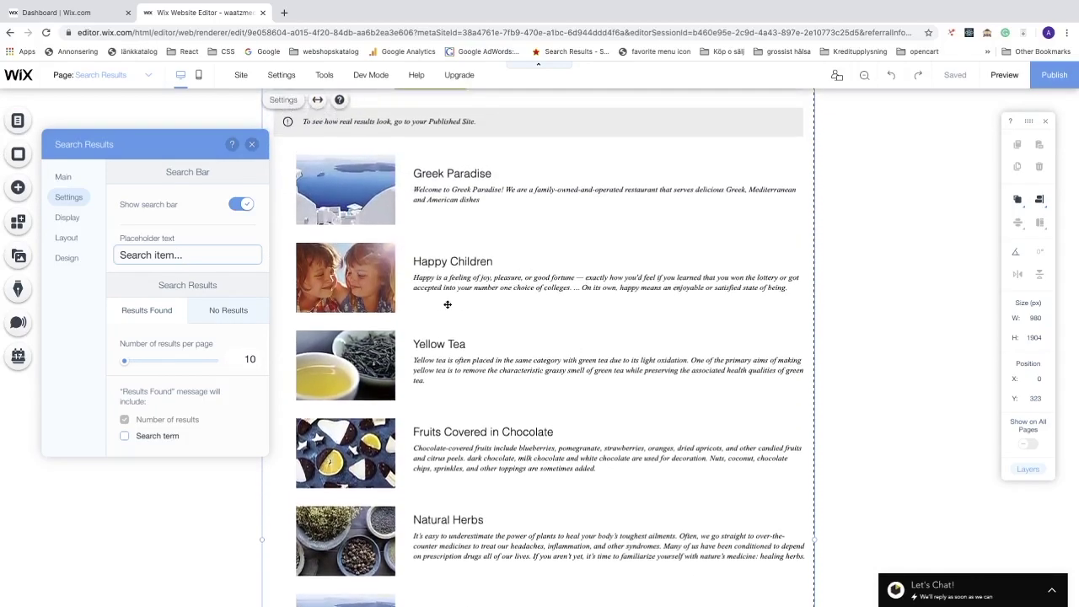
scroll(449, 308, "down", 3)
scroll(447, 308, "up", 3)
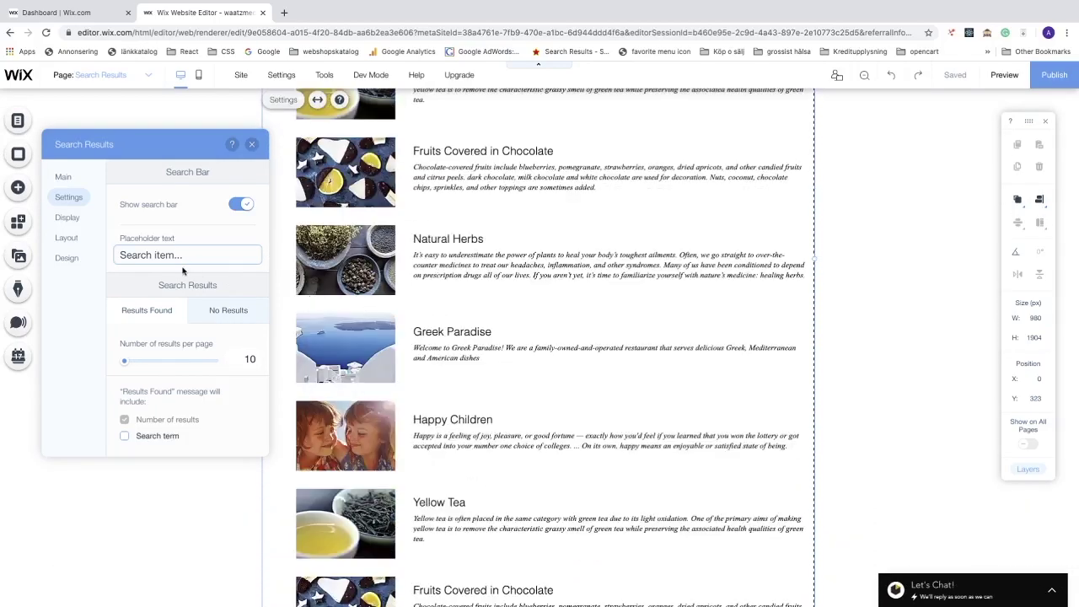
left_click_drag(128, 364, 145, 365)
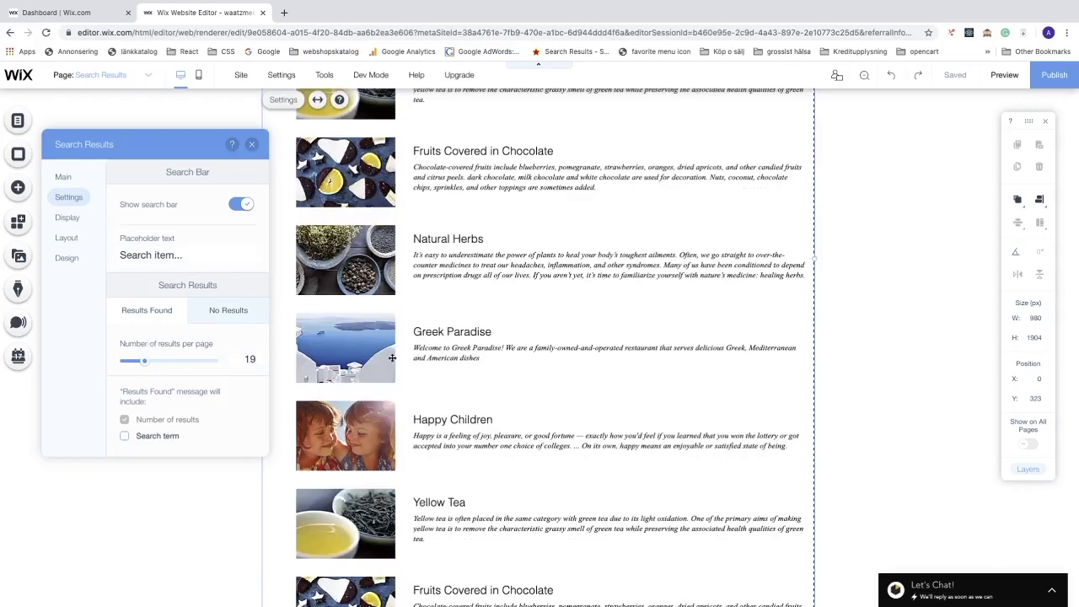
scroll(521, 350, "up", 2)
scroll(520, 349, "down", 2)
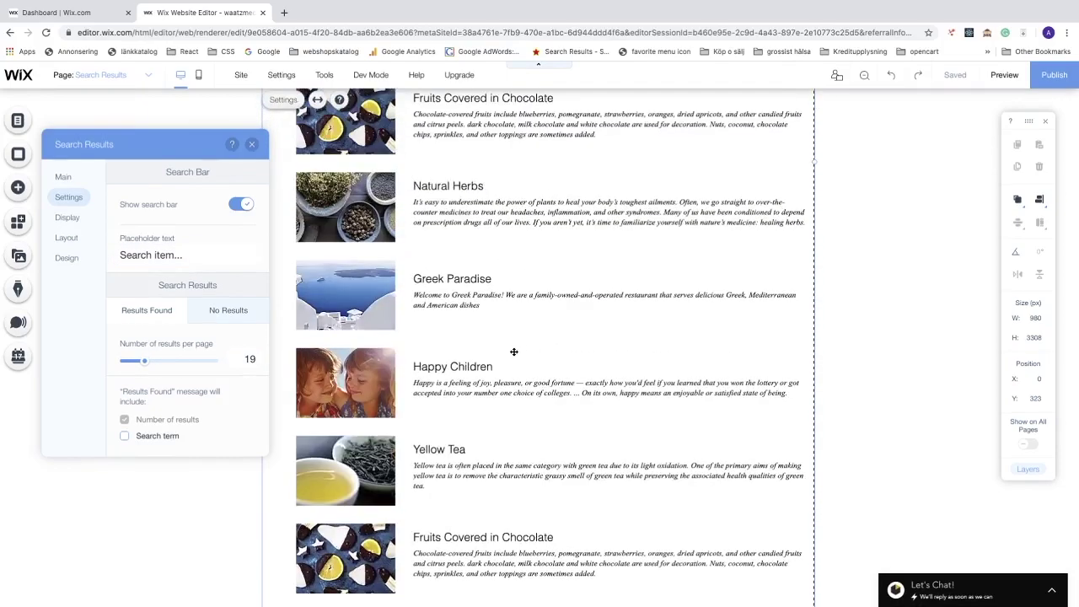
scroll(508, 380, "up", 3)
scroll(508, 381, "down", 5)
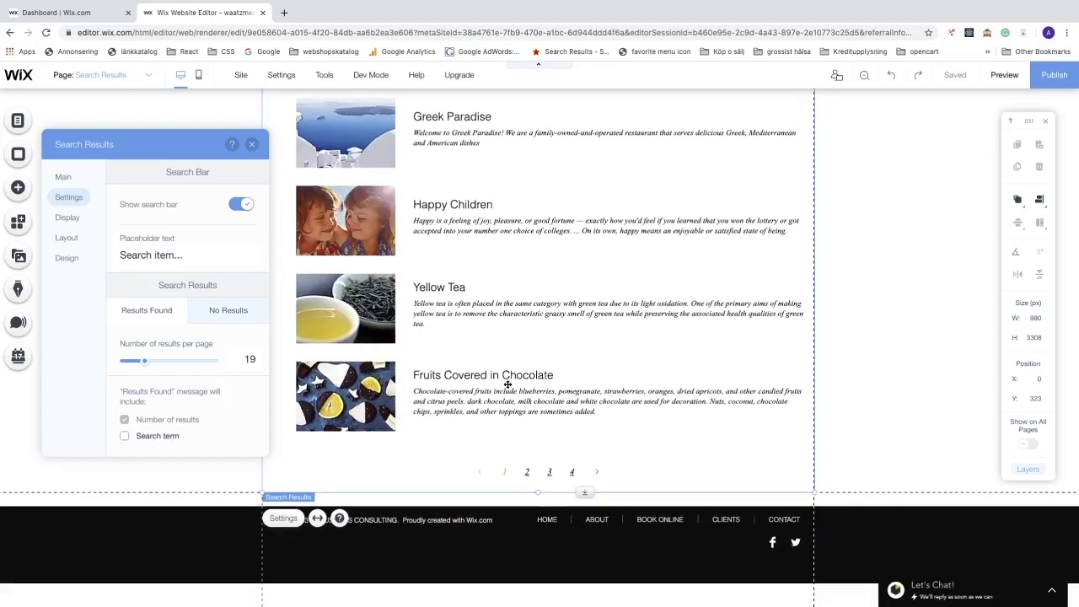
scroll(534, 466, "up", 1)
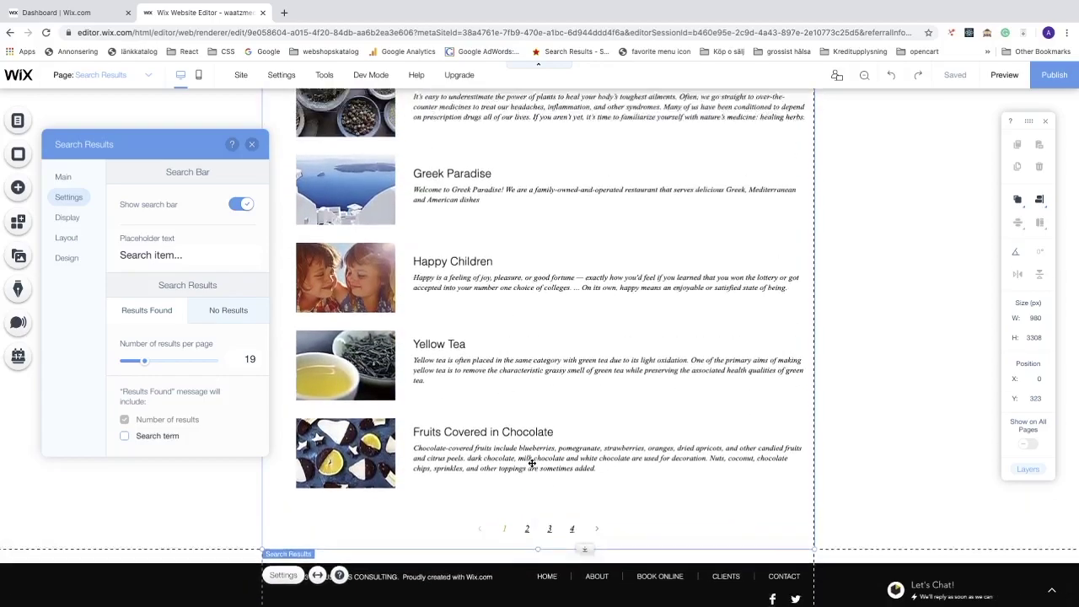
left_click_drag(149, 360, 122, 368)
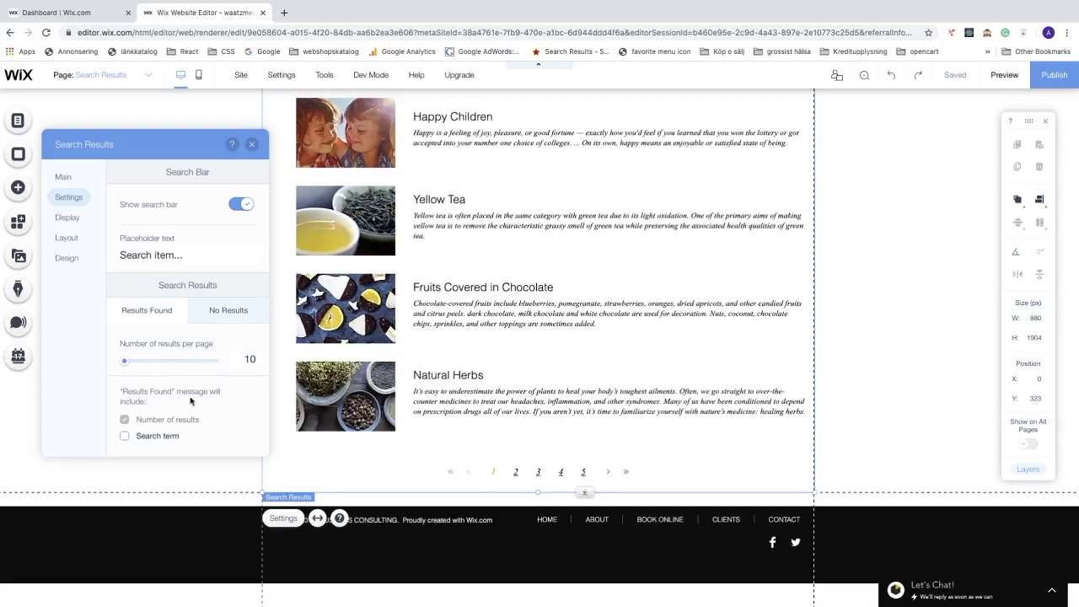
mouse_move(139, 415)
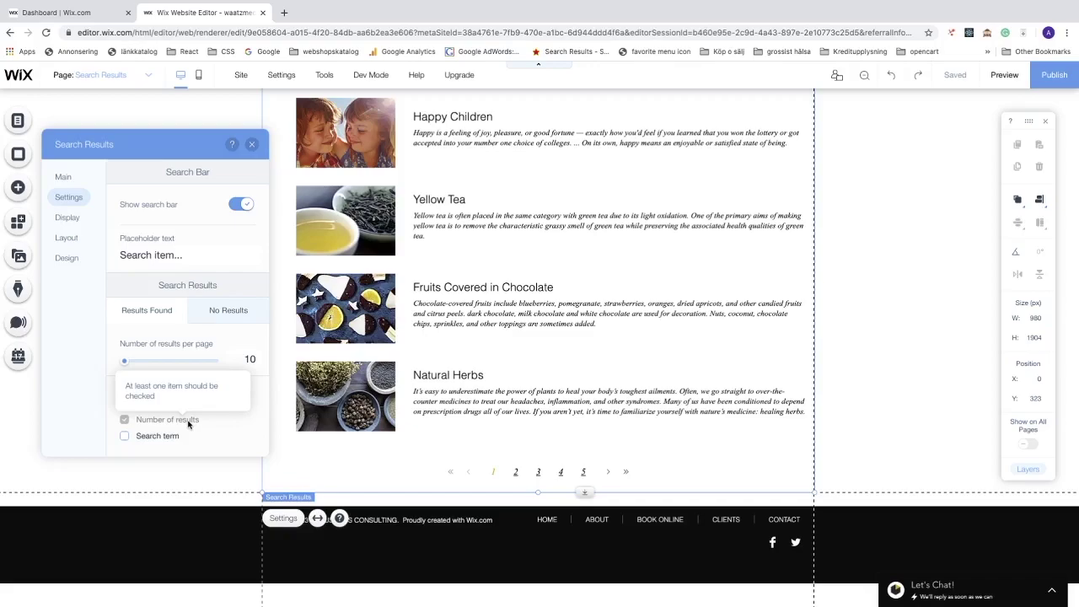
Include the search term in the "Results Found" message, and give the All result category the custom label "All results"
left_click(125, 437)
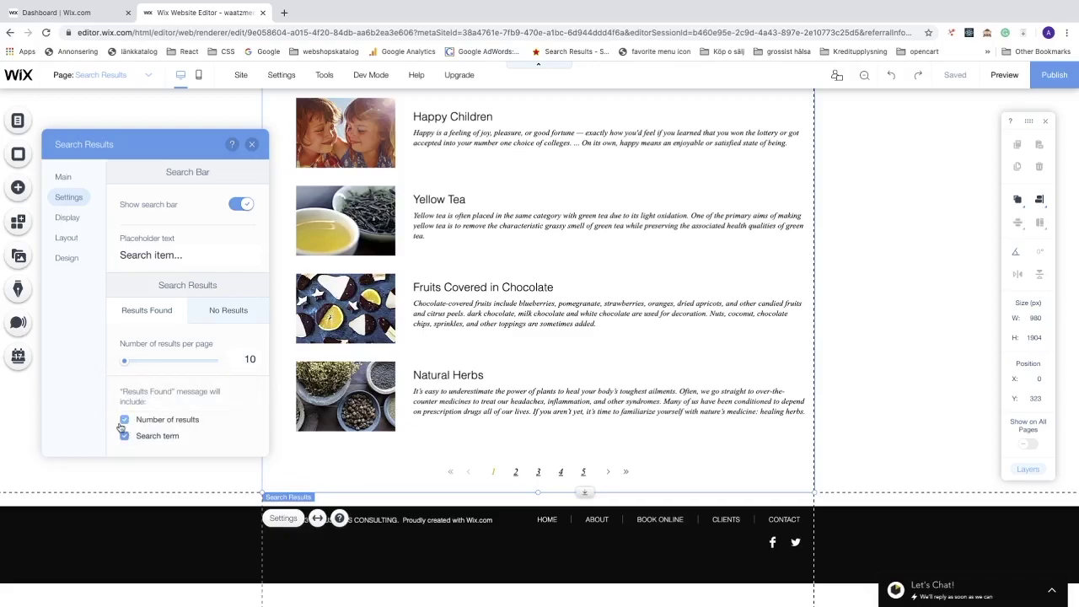
left_click(64, 217)
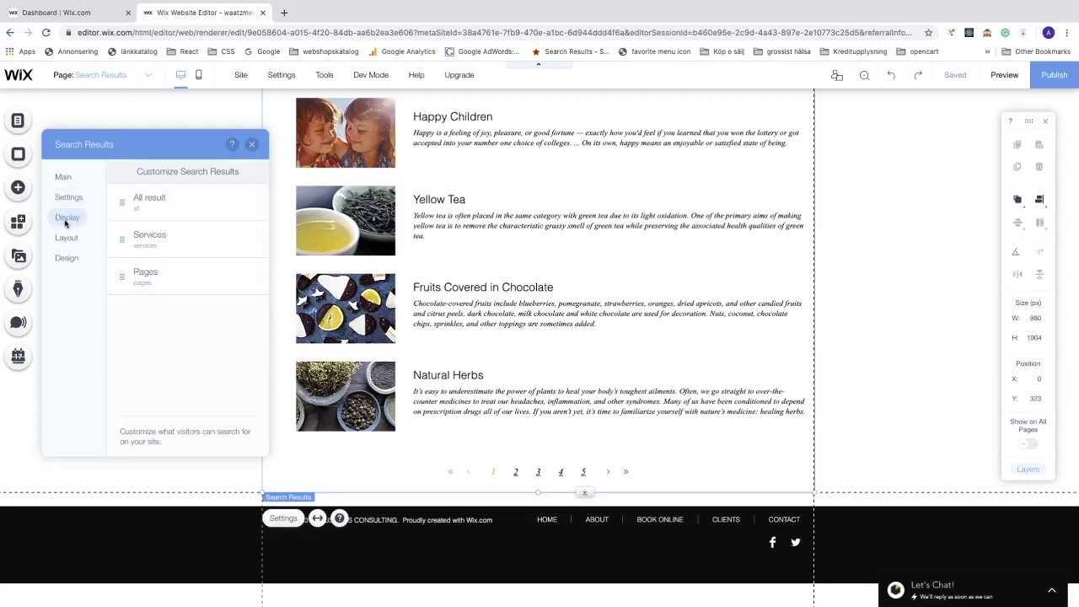
scroll(387, 244, "up", 15)
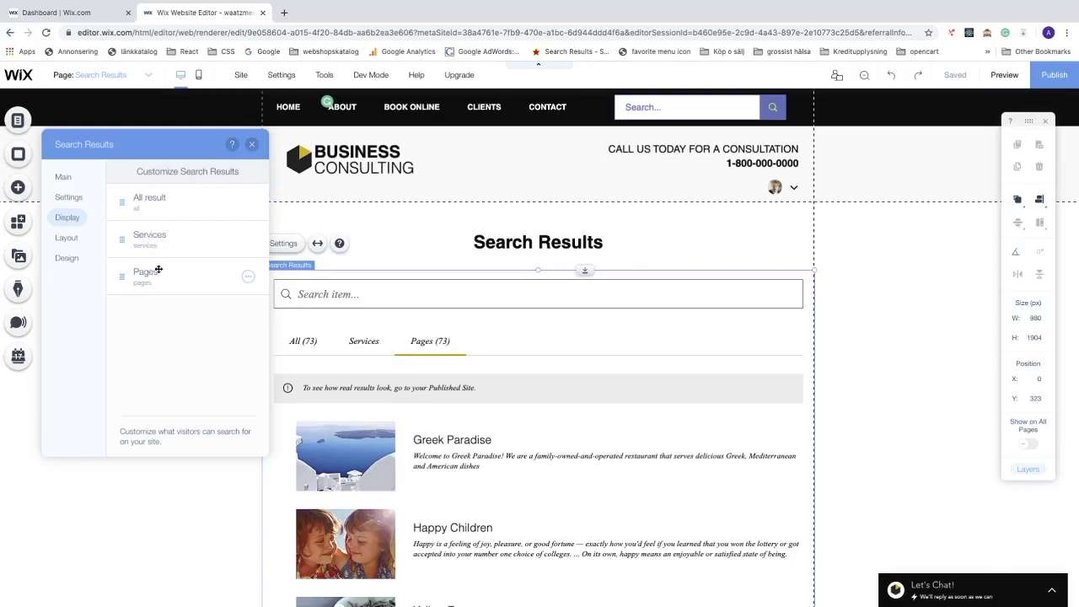
left_click(248, 202)
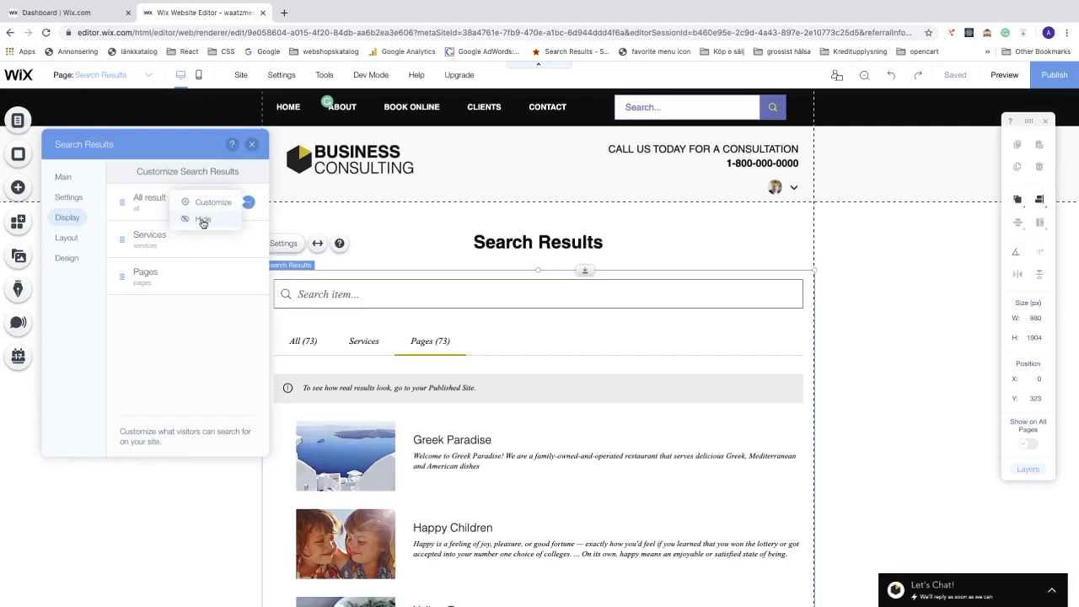
left_click(207, 207)
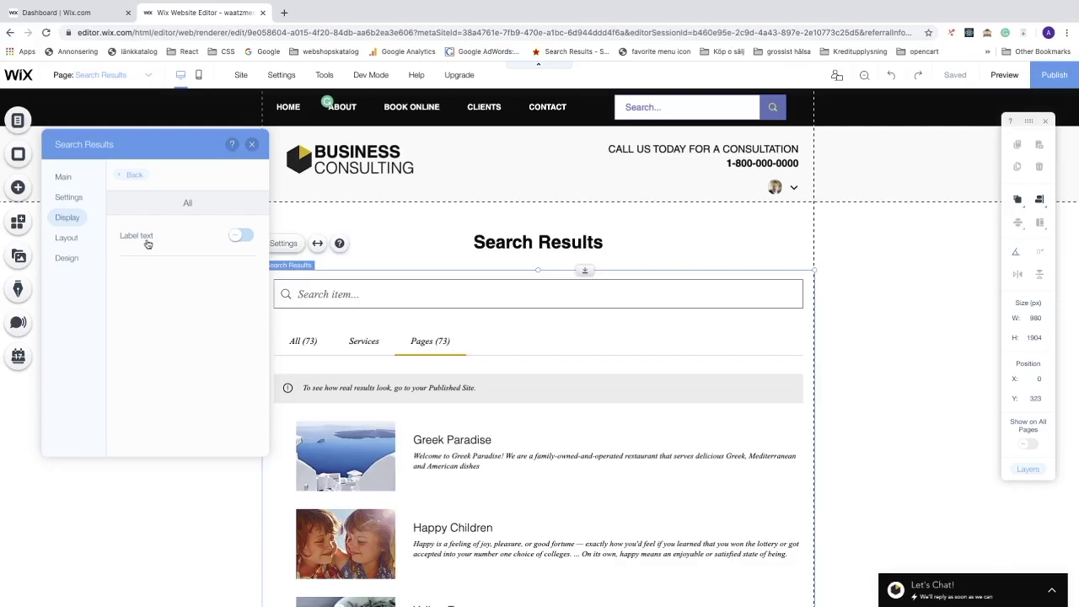
left_click(240, 237)
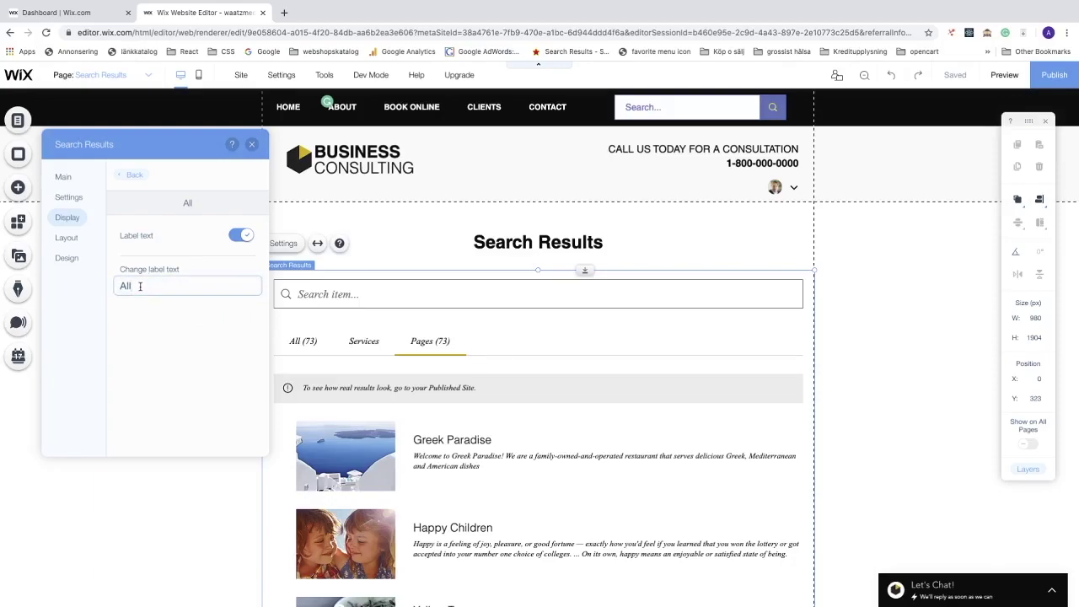
type("esu")
key("Return")
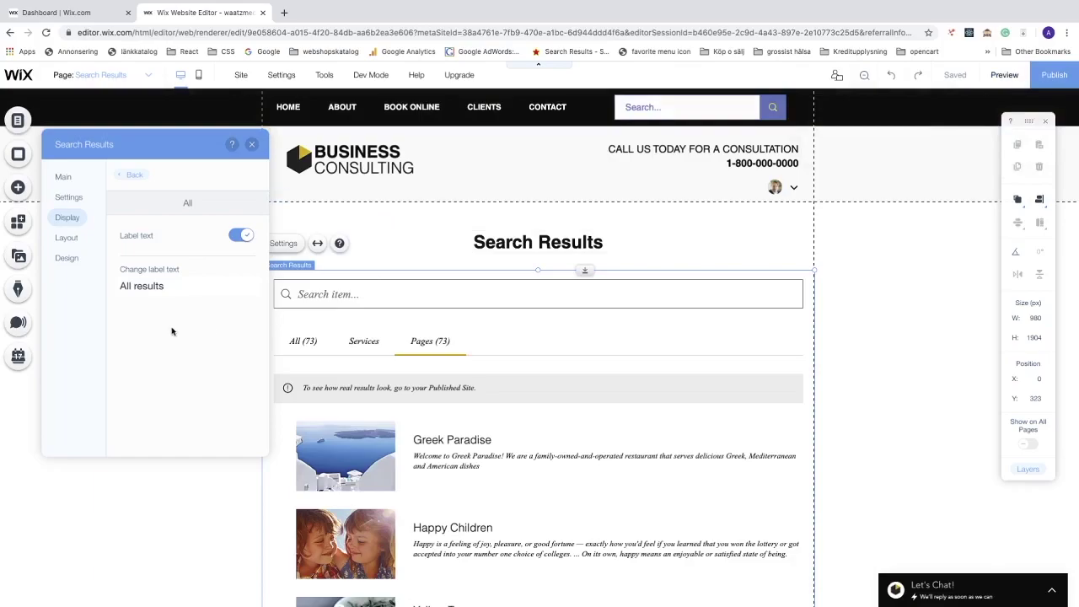
Try center and right alignment for the results menu, and restore its left alignment
left_click(67, 239)
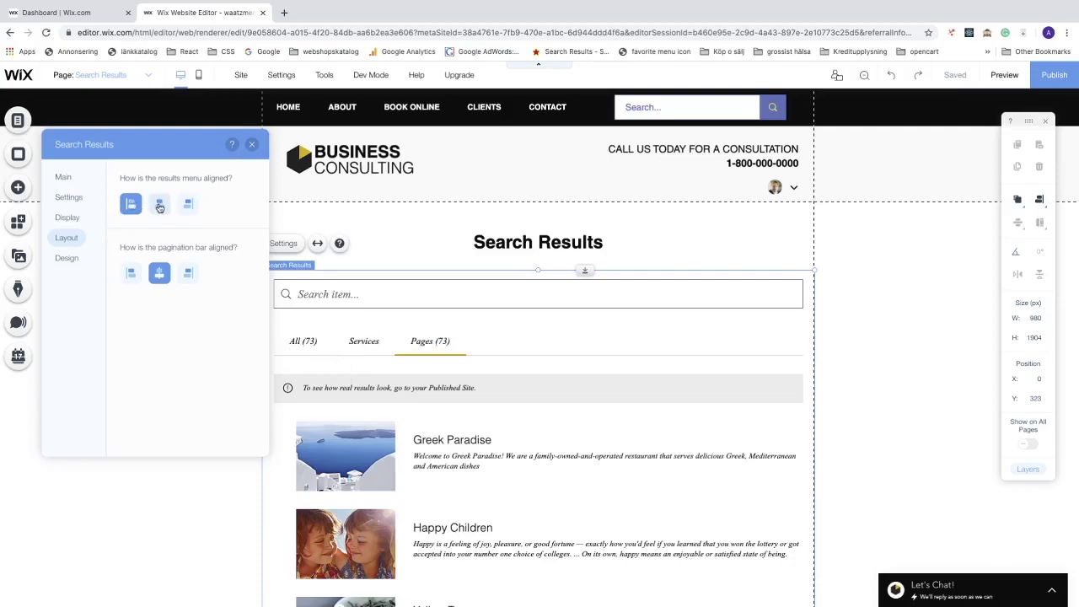
left_click(160, 205)
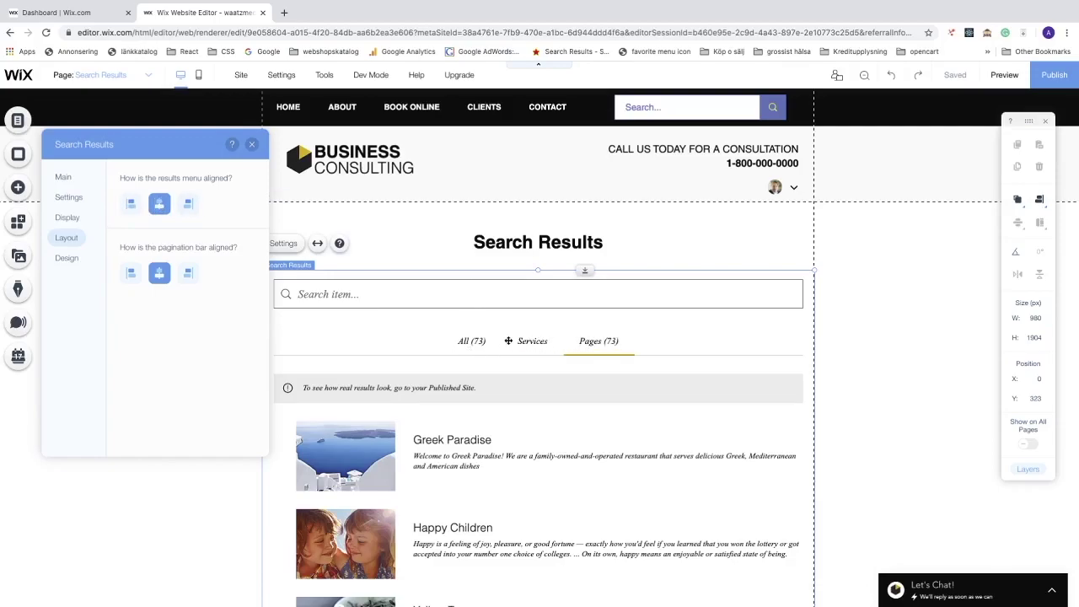
left_click(189, 208)
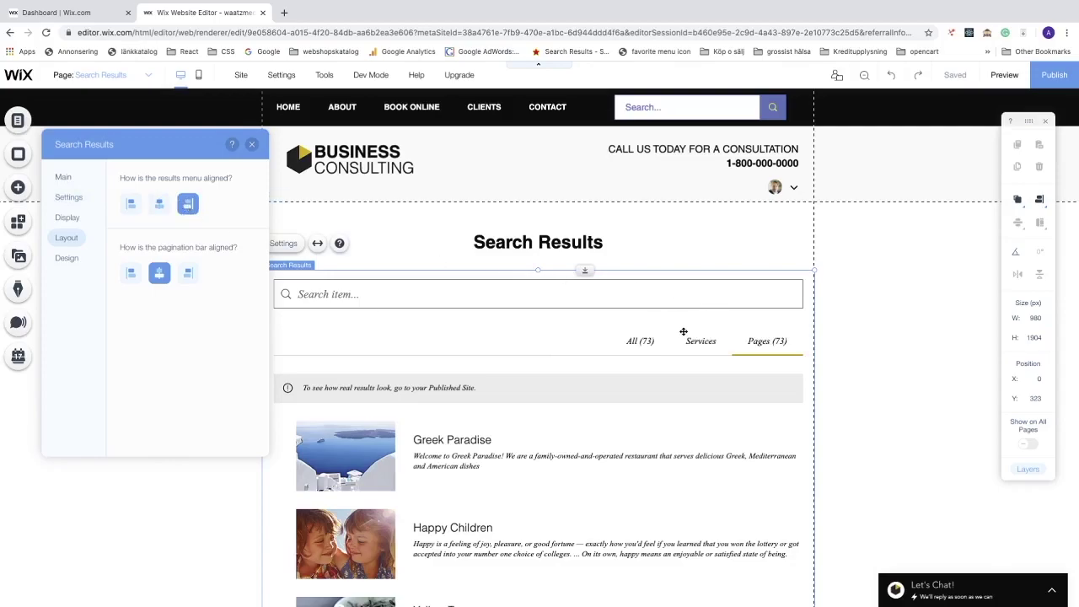
left_click(128, 205)
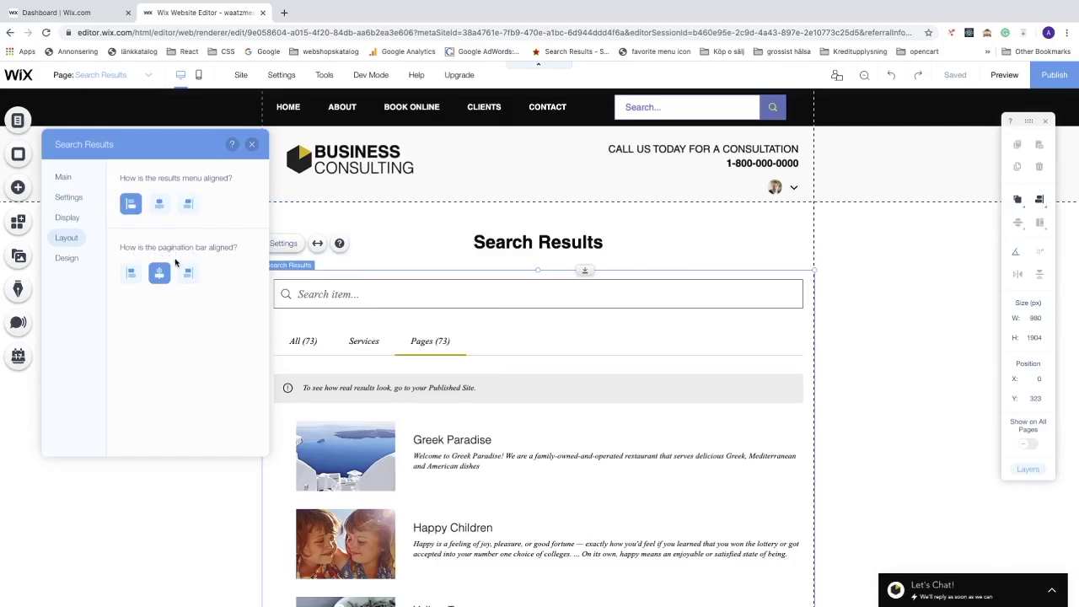
Try left and right alignment for the pagination bar, and restore its center alignment
scroll(449, 375, "down", 6)
scroll(449, 376, "down", 4)
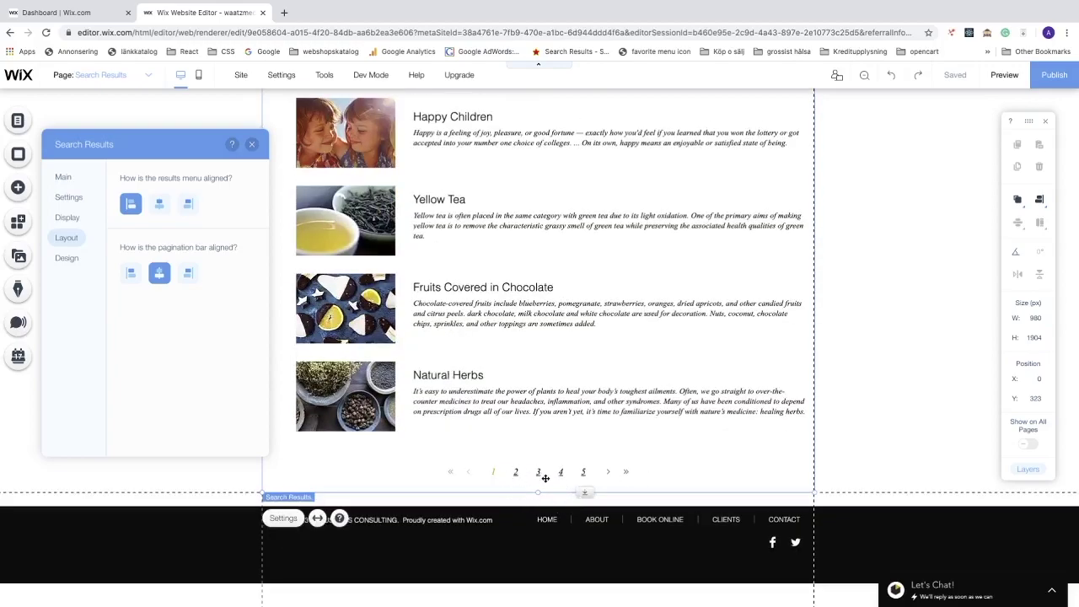
left_click(130, 272)
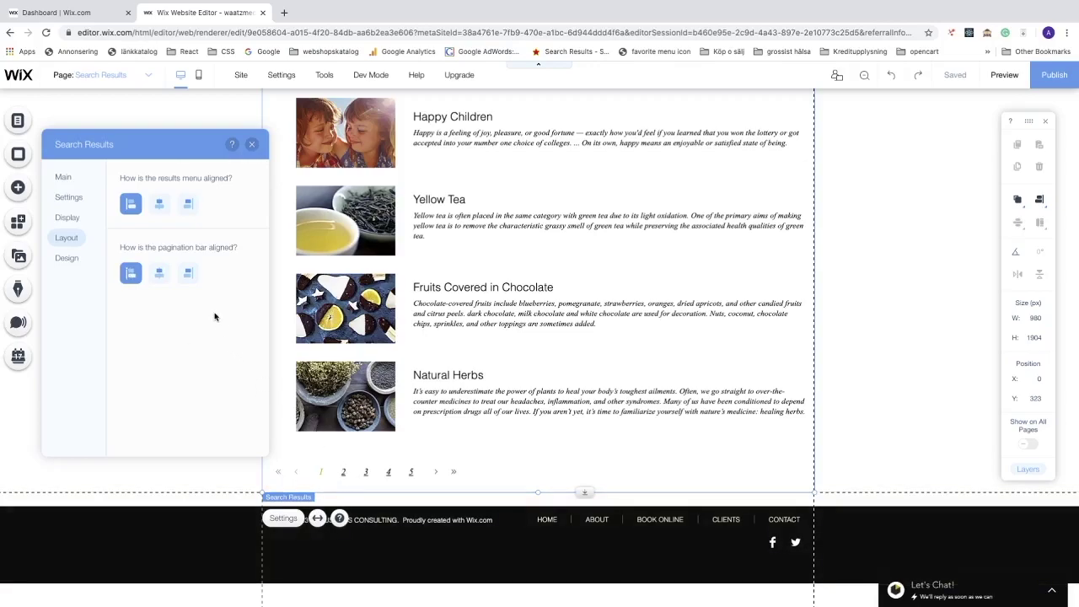
left_click(188, 272)
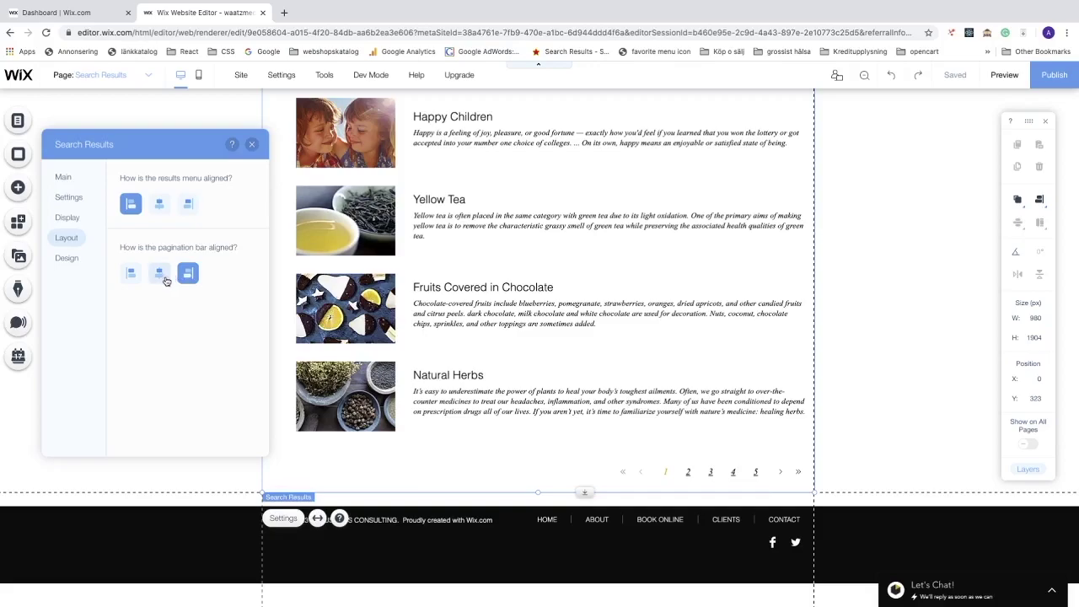
left_click(160, 273)
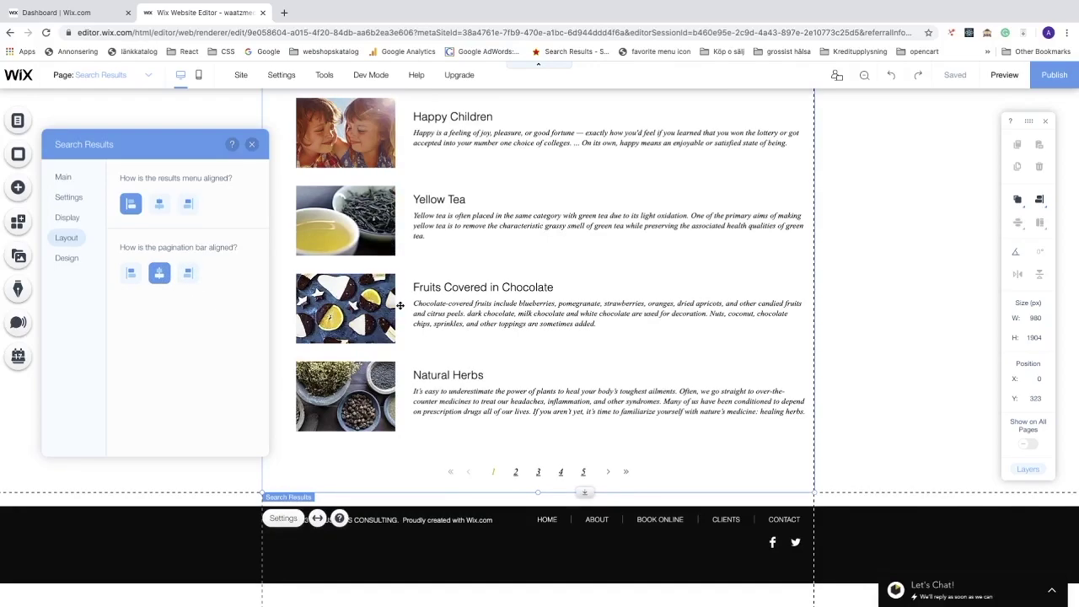
In the search results element's design settings, set the search bar background to blue #0095FF at 4% opacity
left_click(56, 260)
scroll(480, 295, "up", 10)
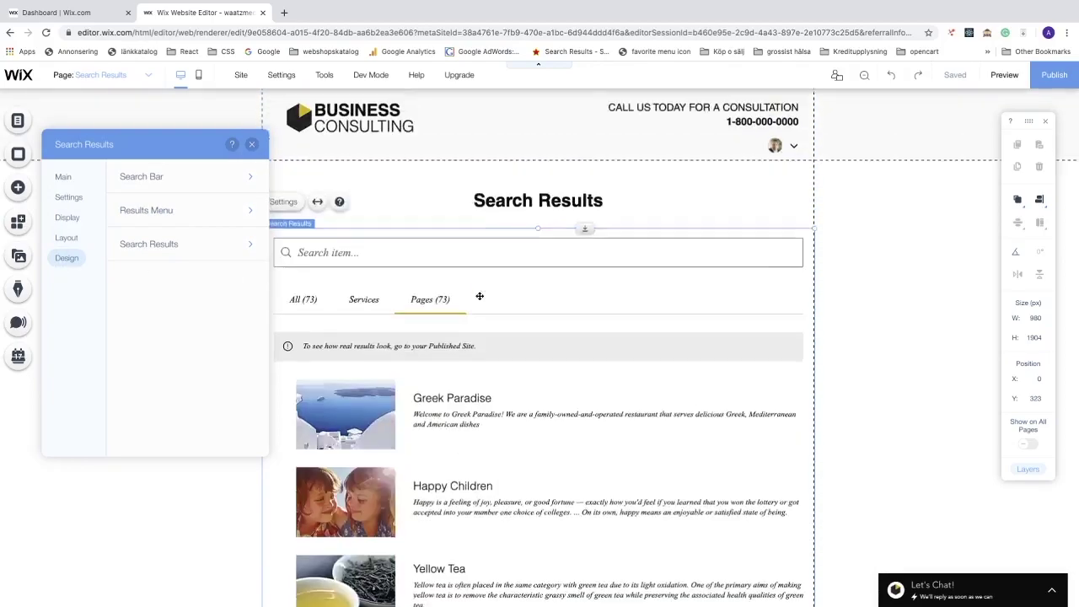
left_click(137, 178)
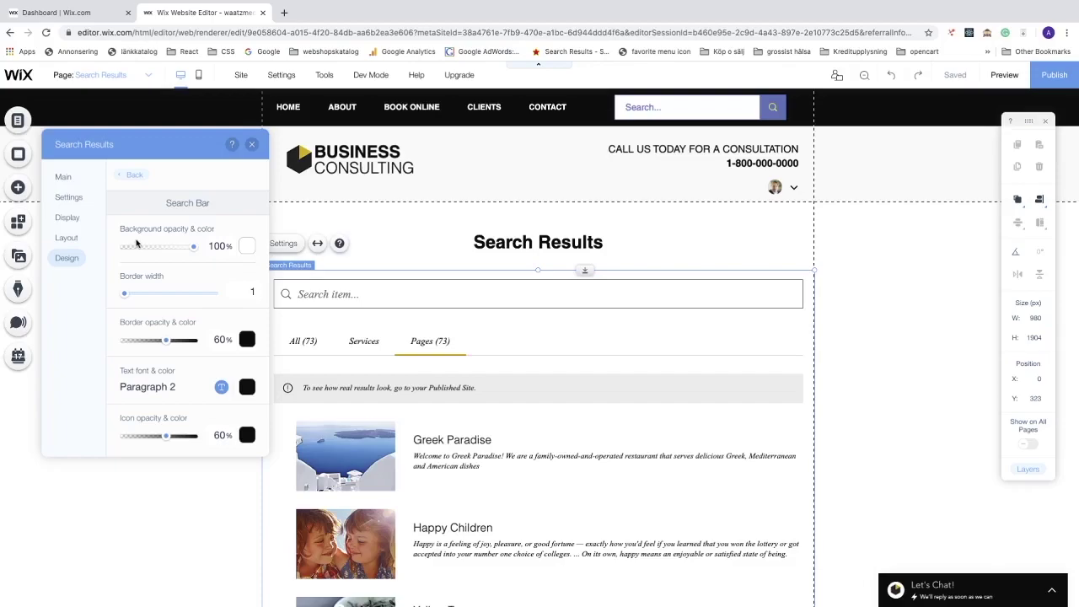
left_click(245, 247)
left_click(341, 323)
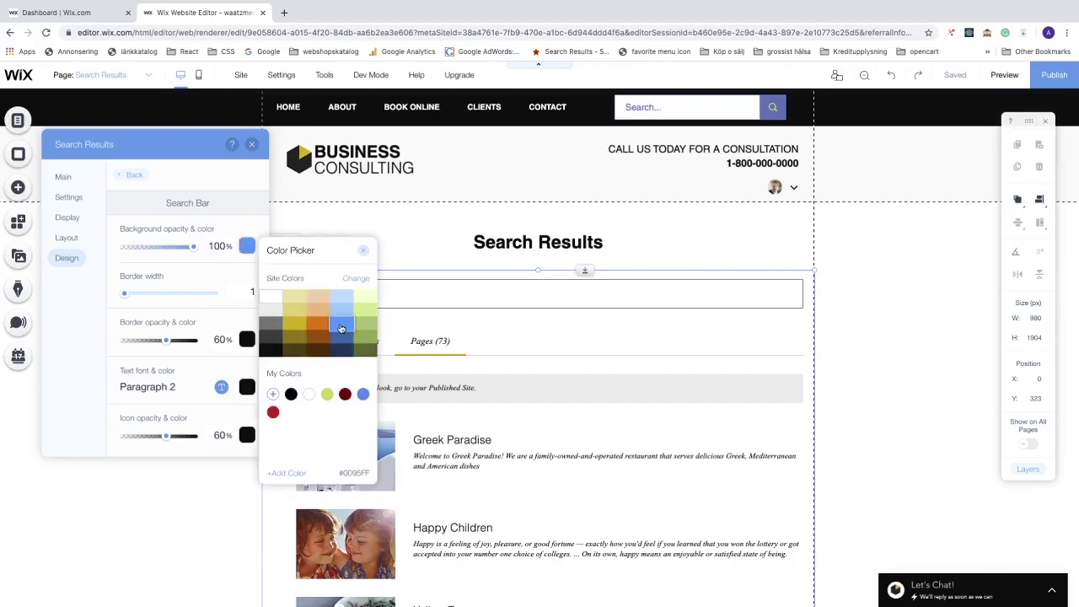
left_click_drag(193, 250, 122, 253)
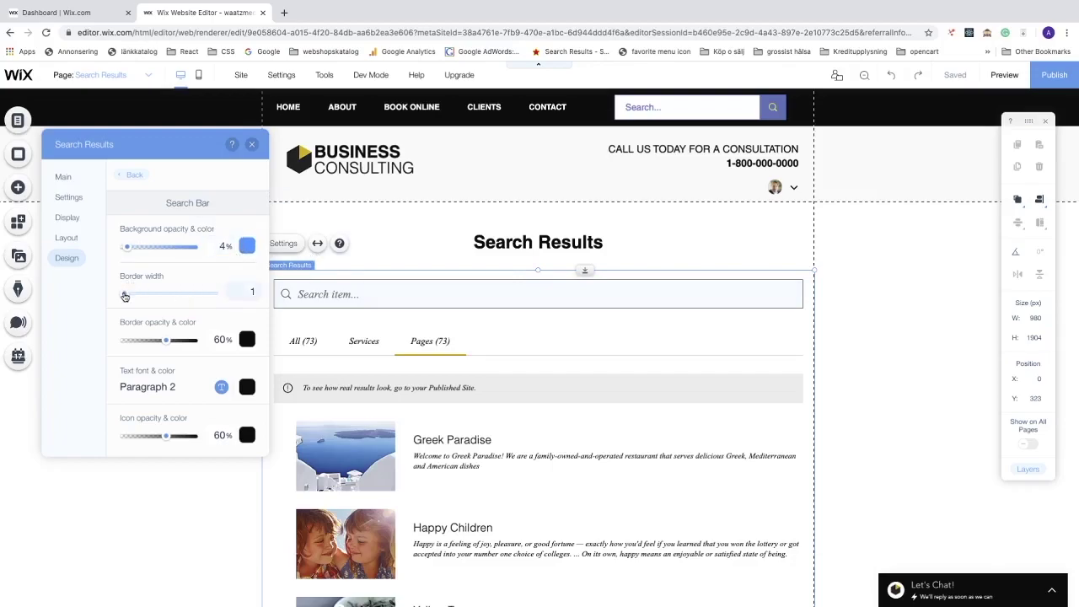
Set the search bar's border opacity to 46% with border width 1, and raise its icon opacity to the maximum
mouse_move(125, 293)
left_mouse_down()
mouse_move(149, 295)
mouse_move(121, 300)
left_mouse_up()
left_click_drag(167, 341, 157, 344)
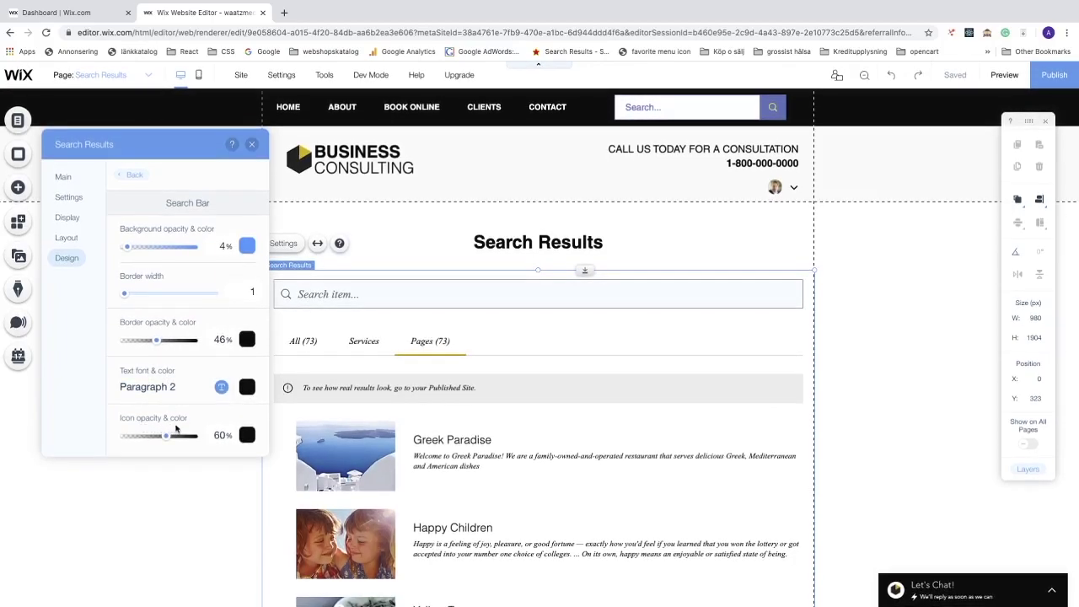
left_click_drag(166, 436, 199, 437)
left_click(133, 175)
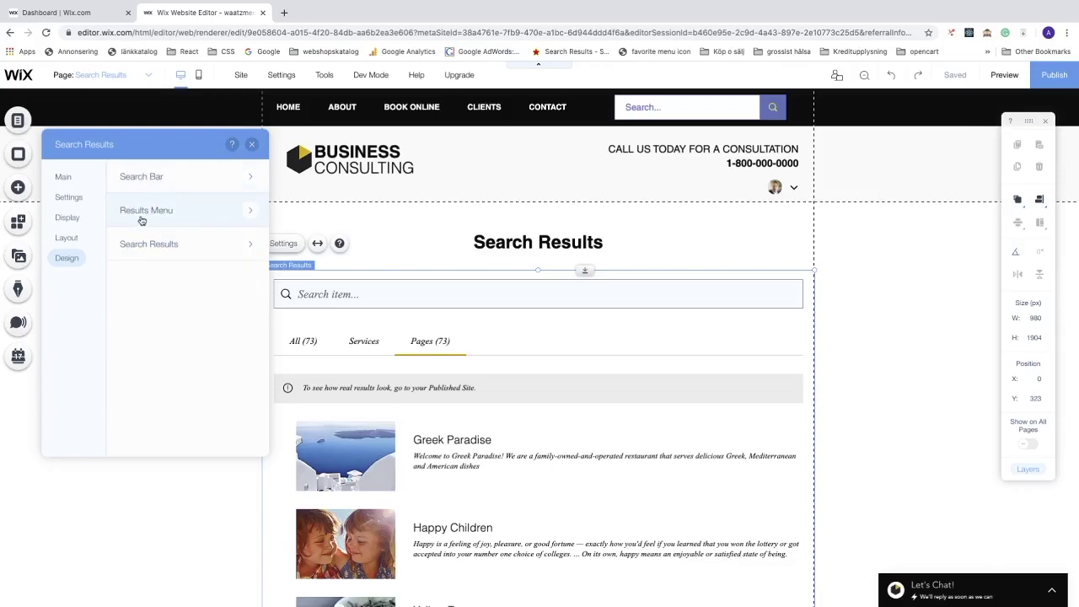
Set the selected border color of the results menu to orange #FF7300
left_click(154, 213)
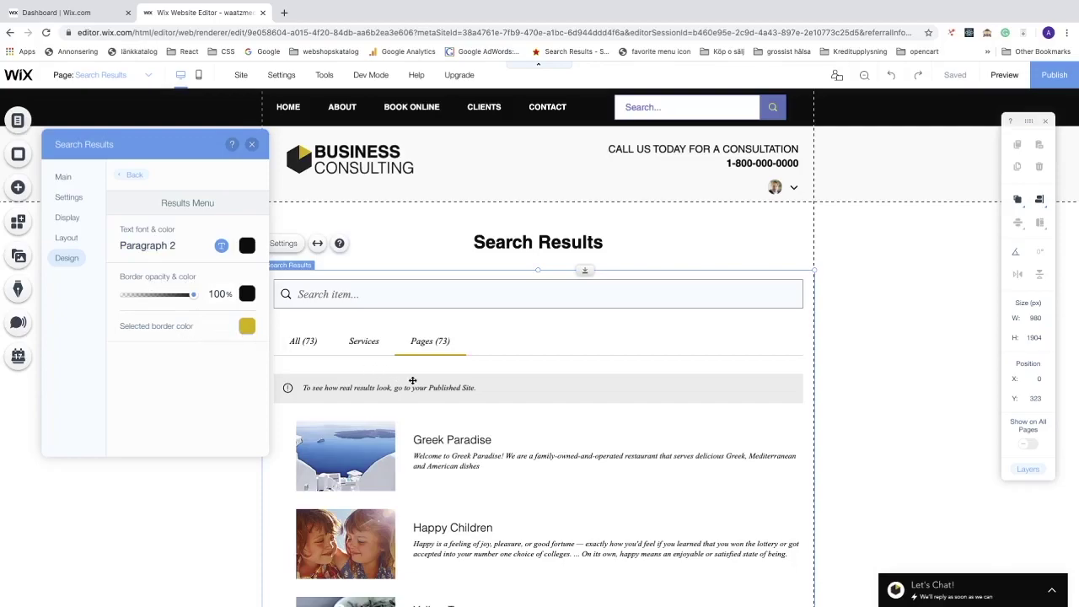
scroll(412, 381, "down", 2)
scroll(408, 380, "up", 3)
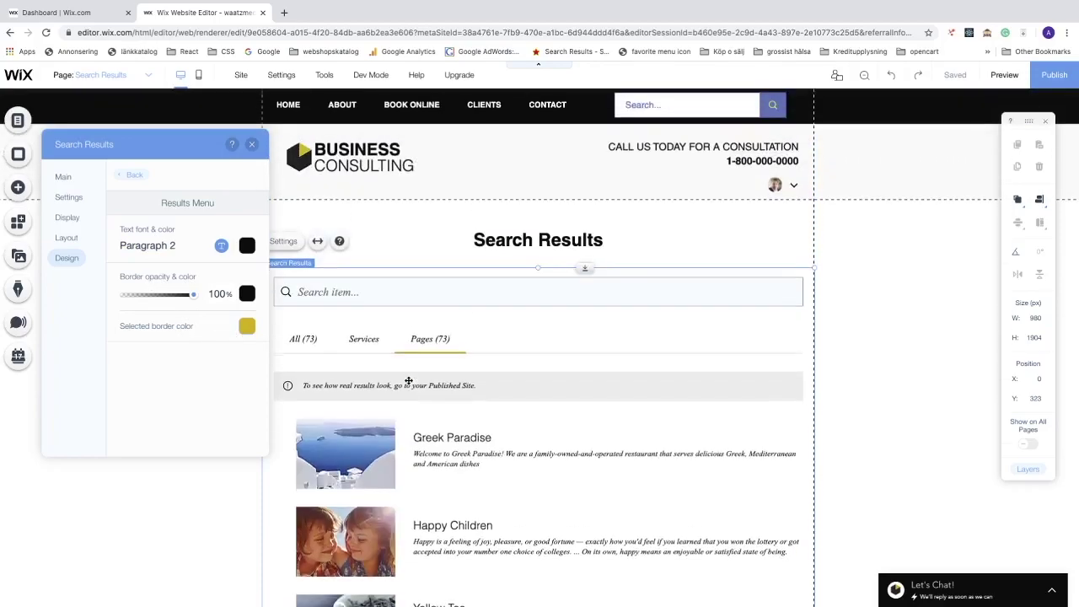
left_click(246, 326)
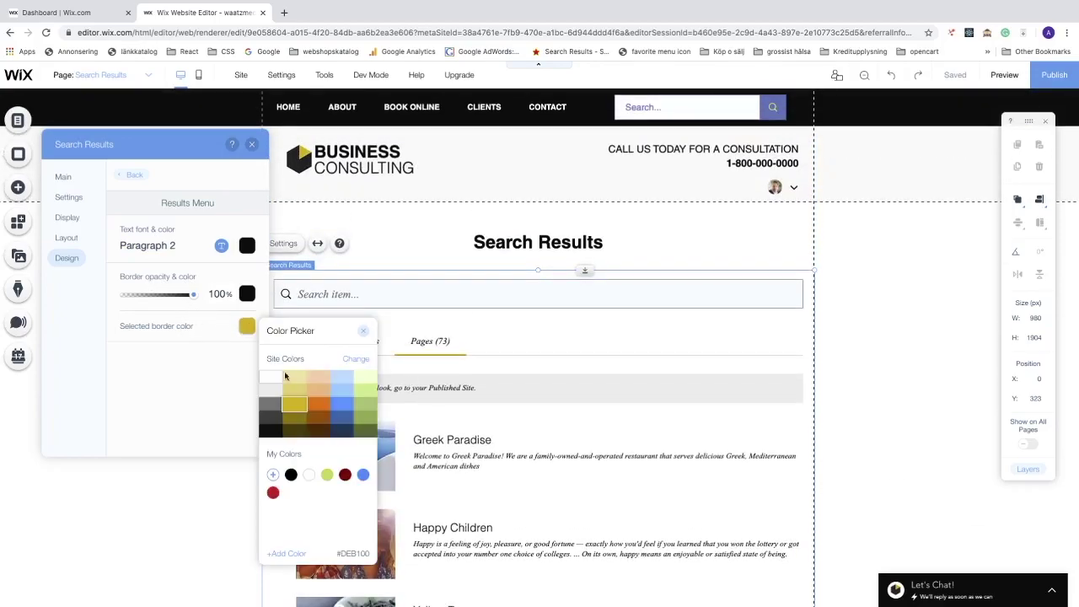
left_click(321, 407)
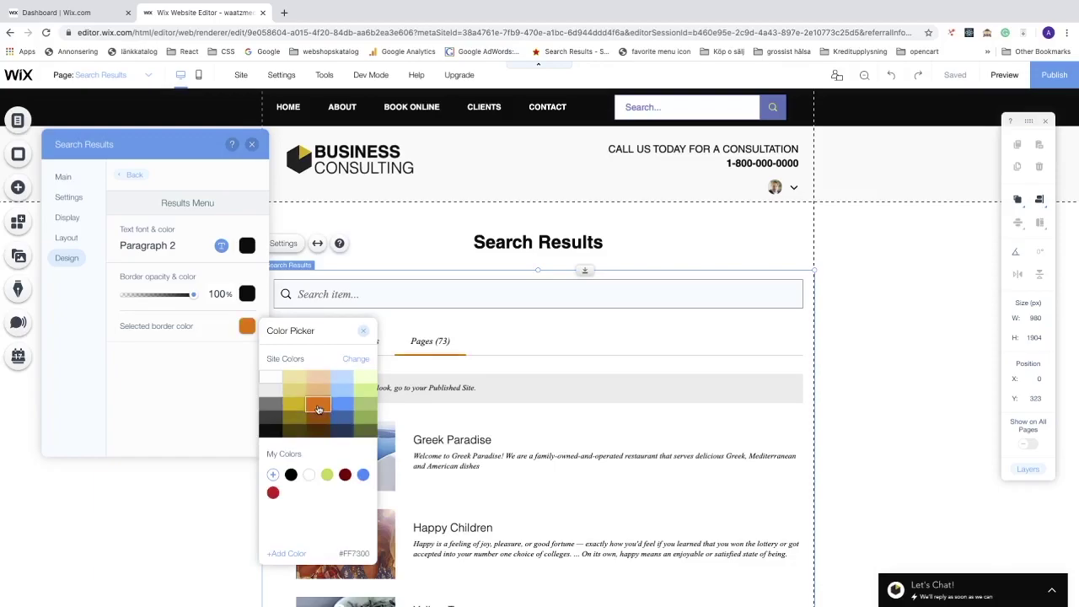
left_click(424, 362)
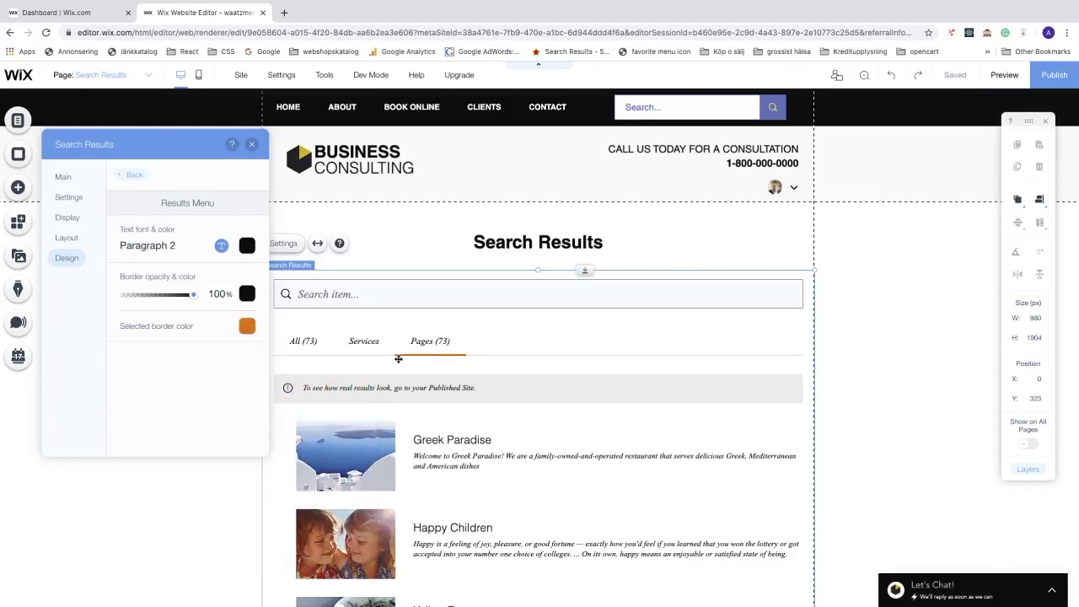
left_click(133, 174)
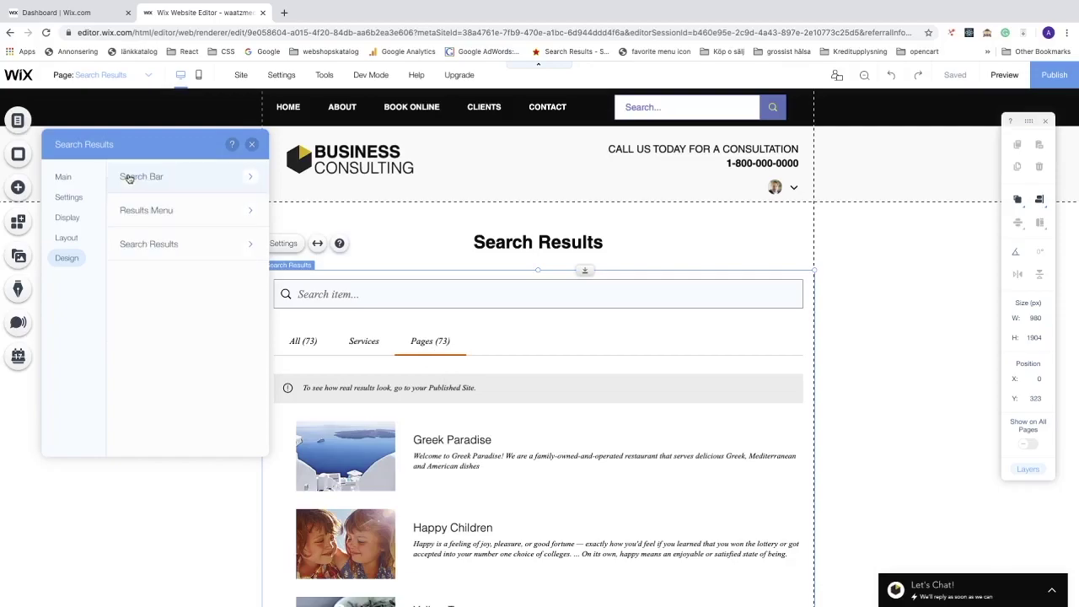
Try yellow and blue shades for the titles in the search results list, and set their color to orange #FF7300
left_click(141, 247)
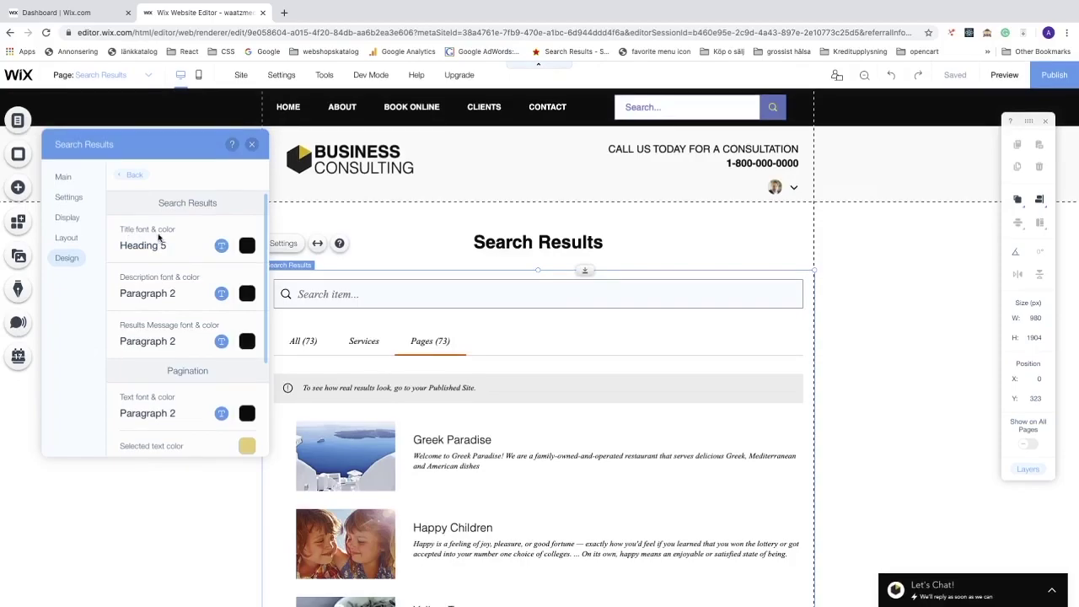
left_click(247, 247)
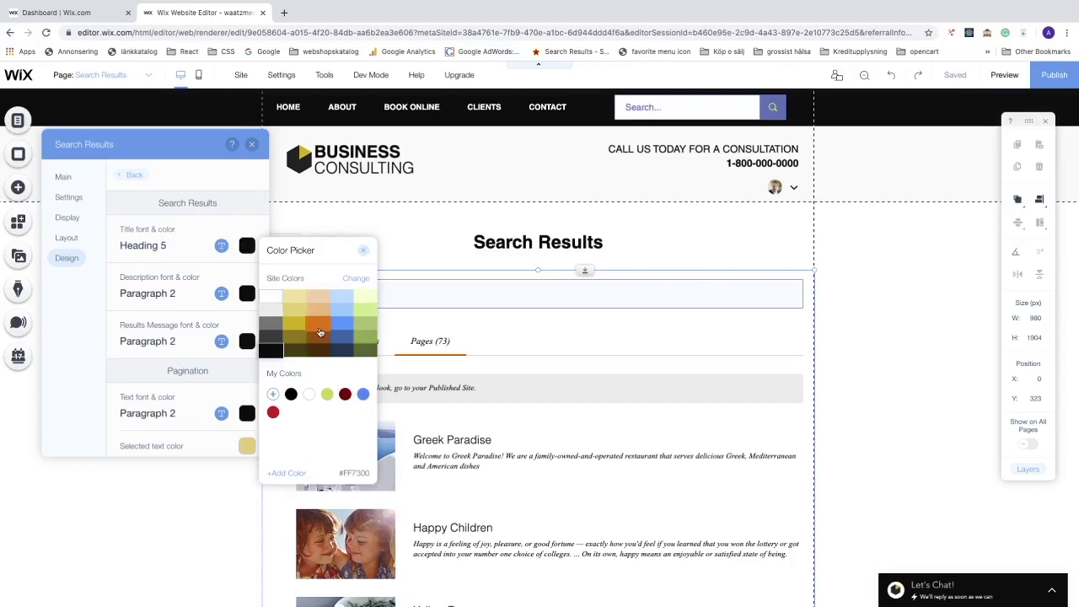
left_click(299, 329)
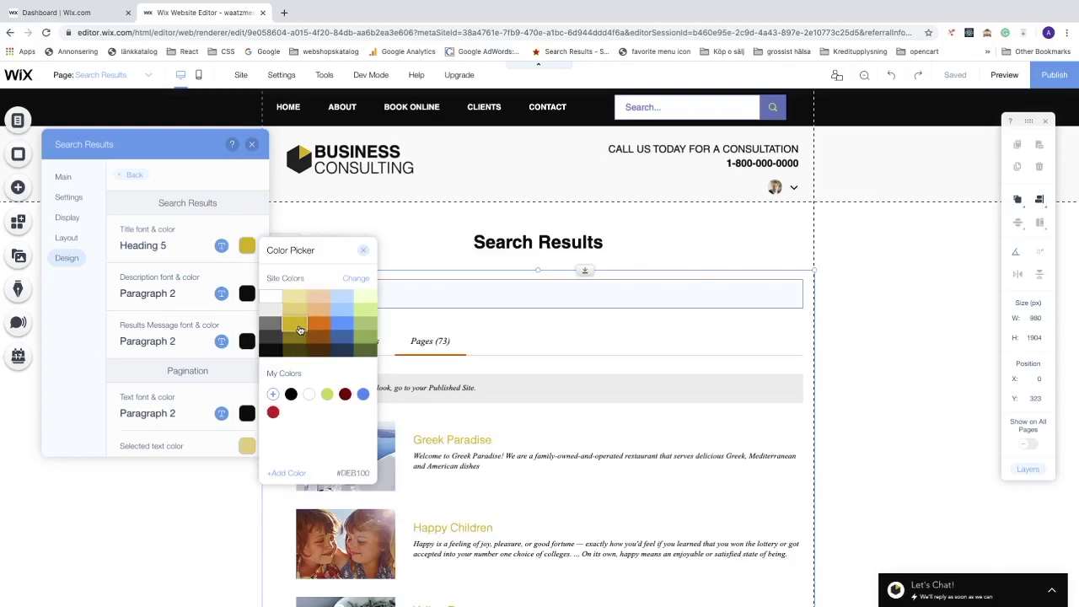
left_click(318, 337)
left_click(343, 339)
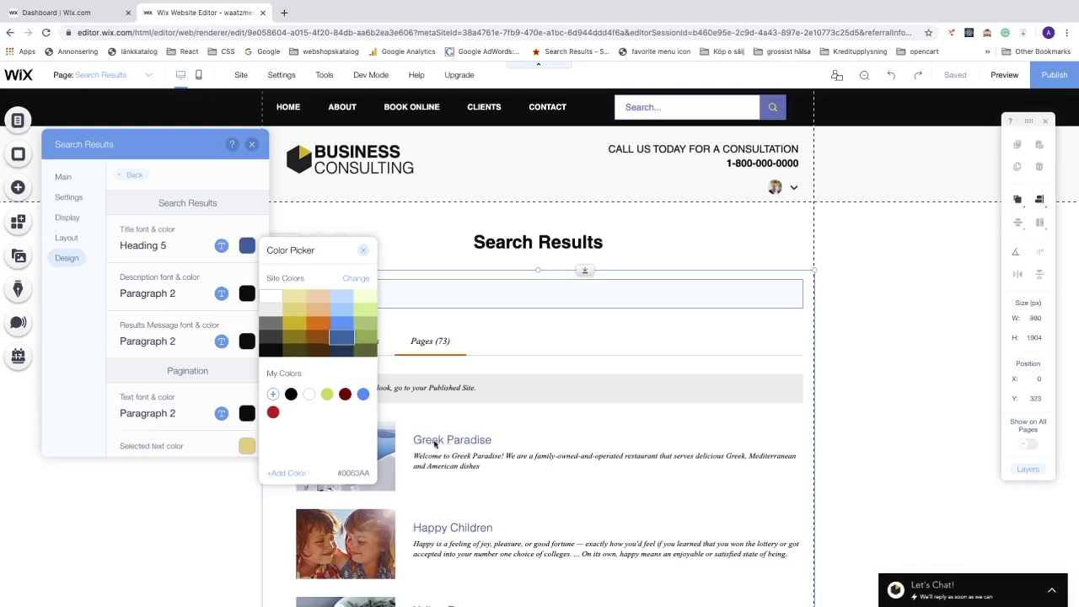
left_click(294, 324)
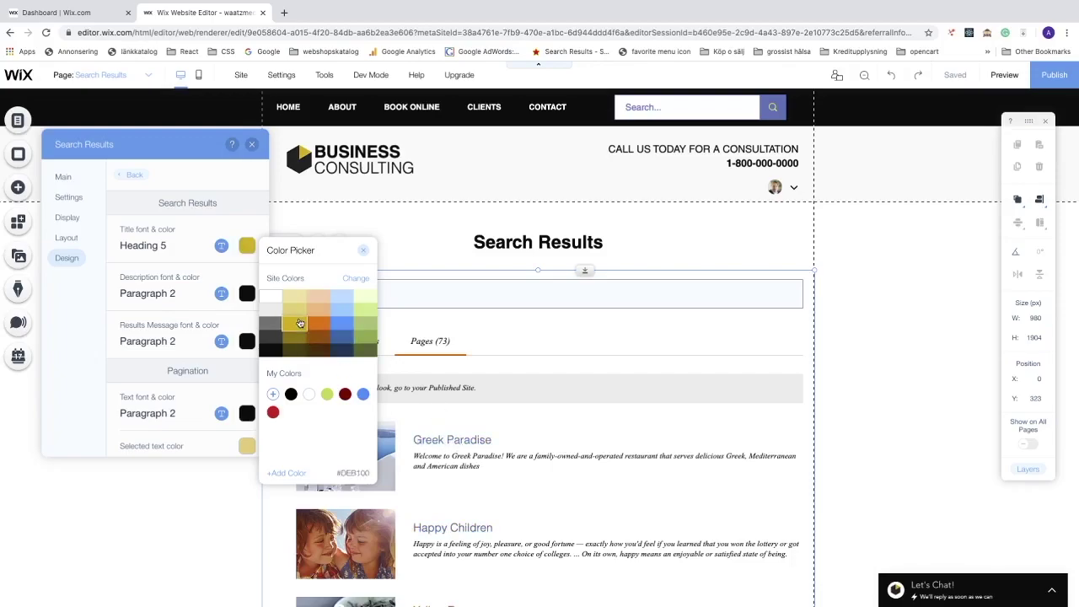
left_click(316, 324)
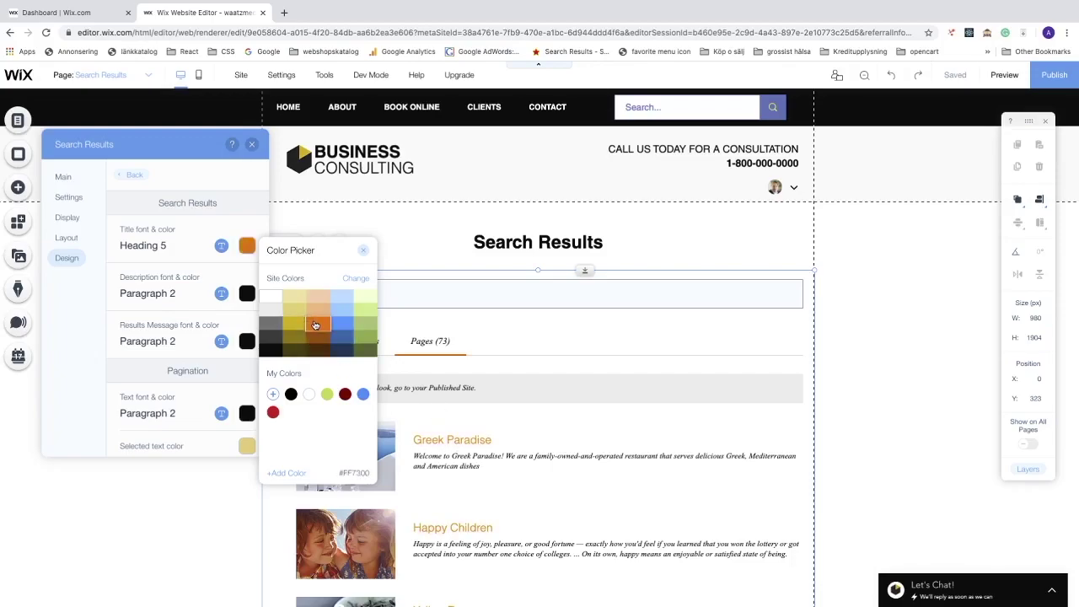
left_click(363, 251)
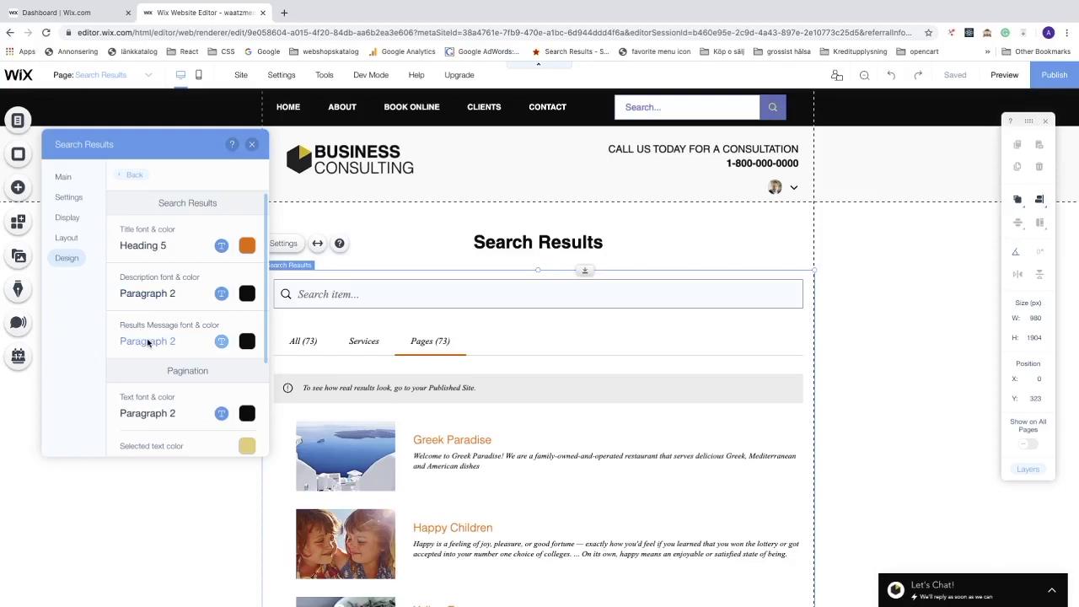
scroll(147, 341, "down", 3)
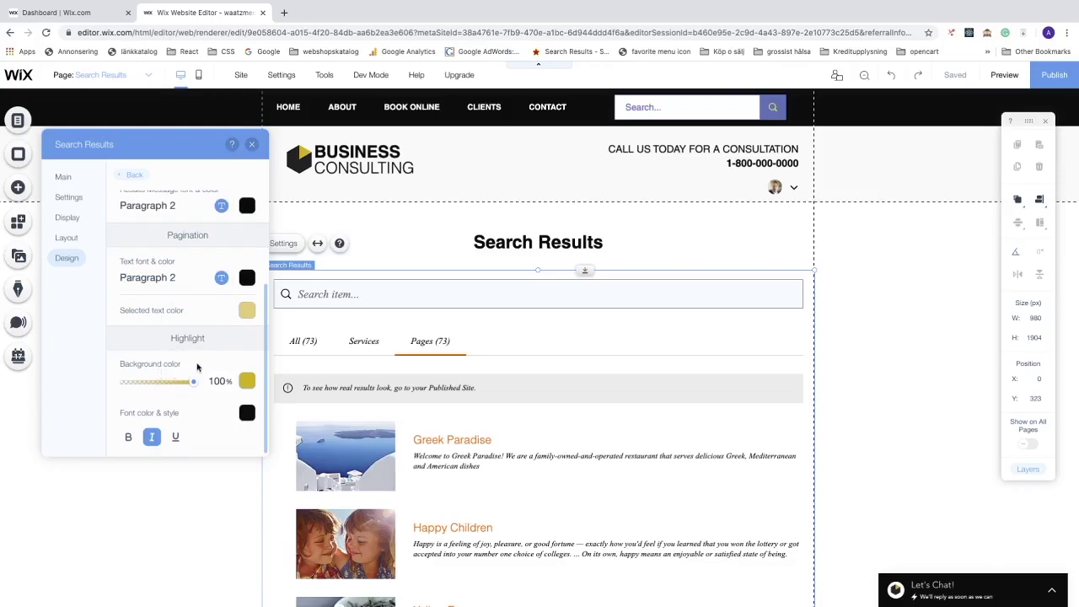
Close the Search Results element's design settings, publish the site, and view the live site
scroll(202, 389, "up", 4)
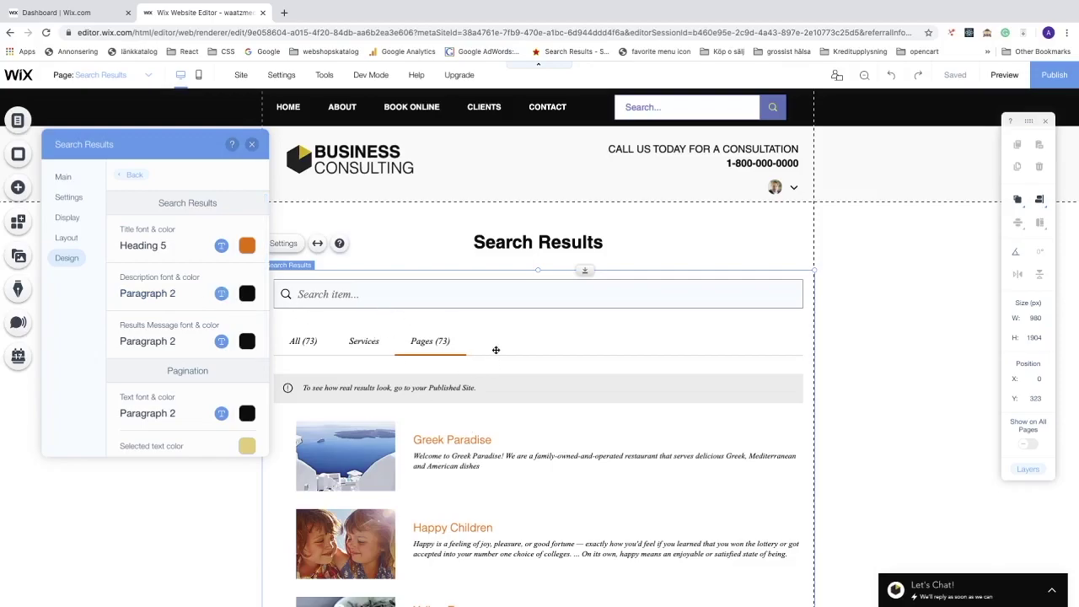
left_click(132, 177)
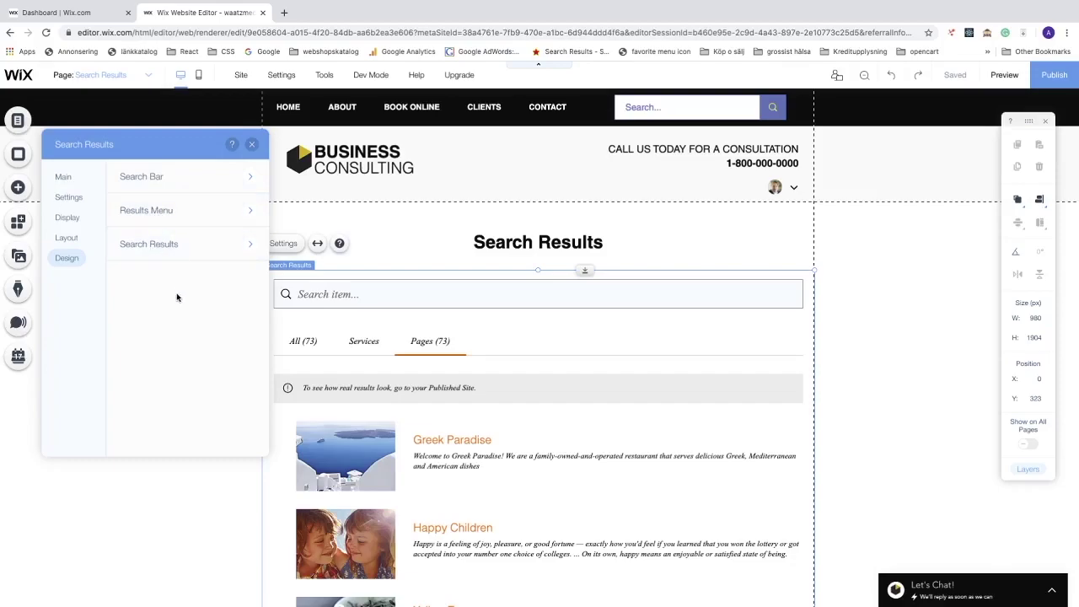
left_click(251, 145)
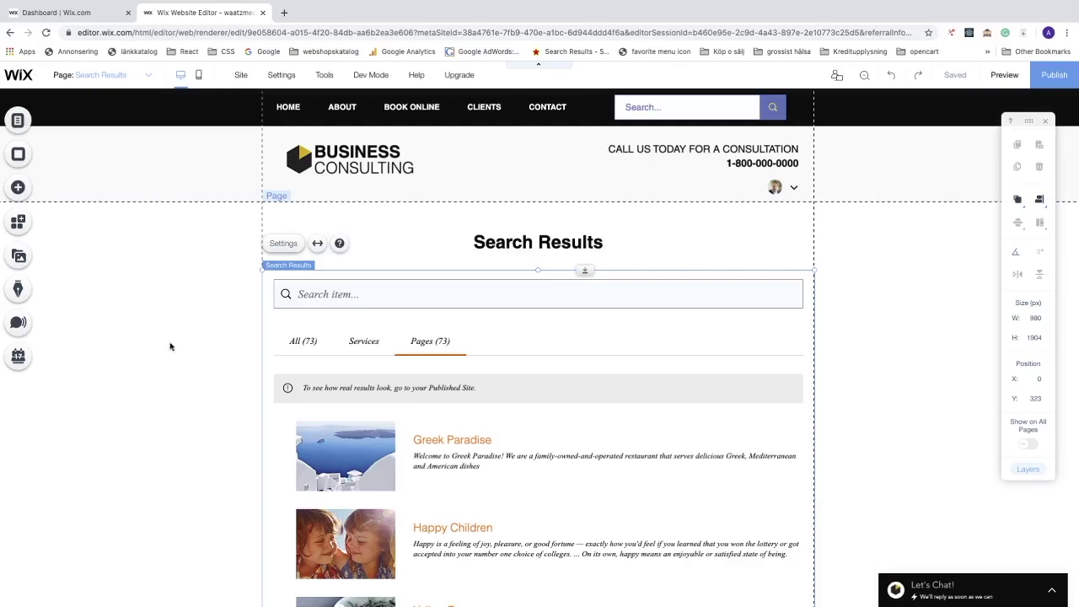
left_click(1054, 76)
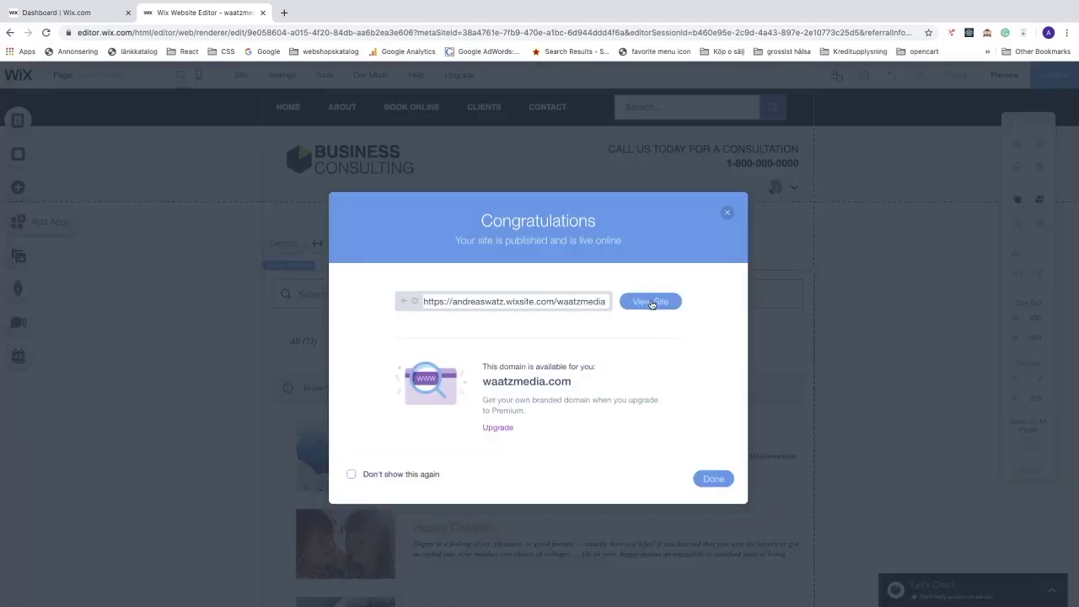
left_click(651, 302)
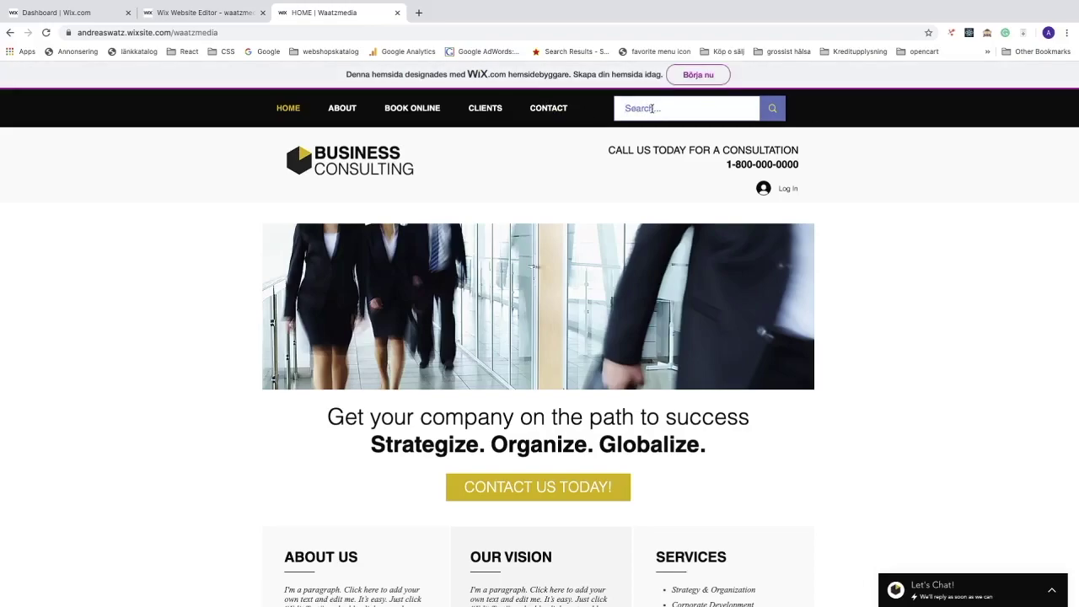
Test the live header search with "about us" by opening the suggested ABOUT page and showing all page results
type("about us")
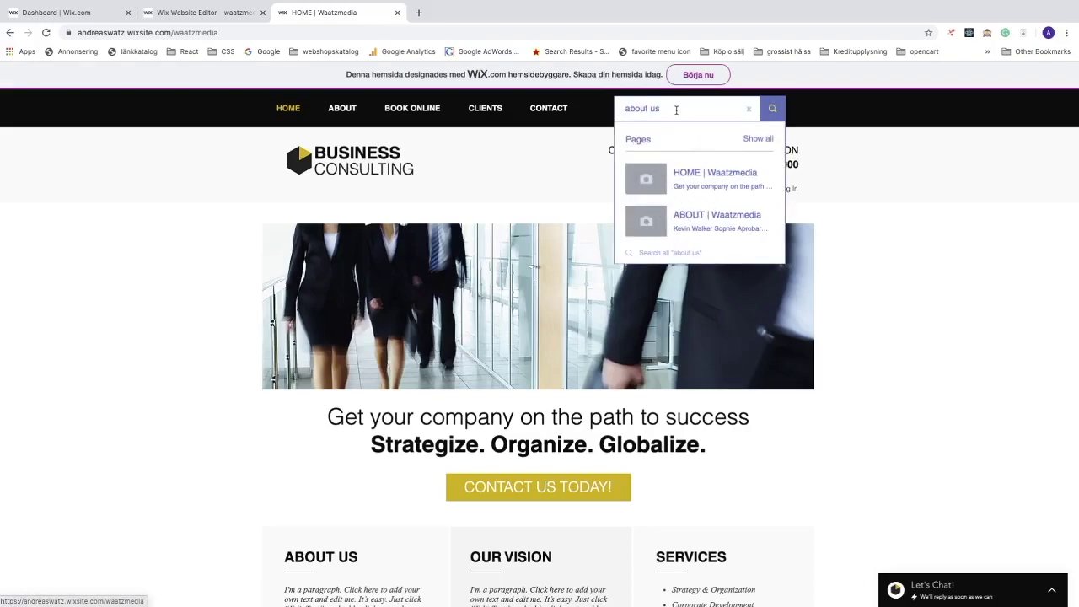
left_click(696, 221)
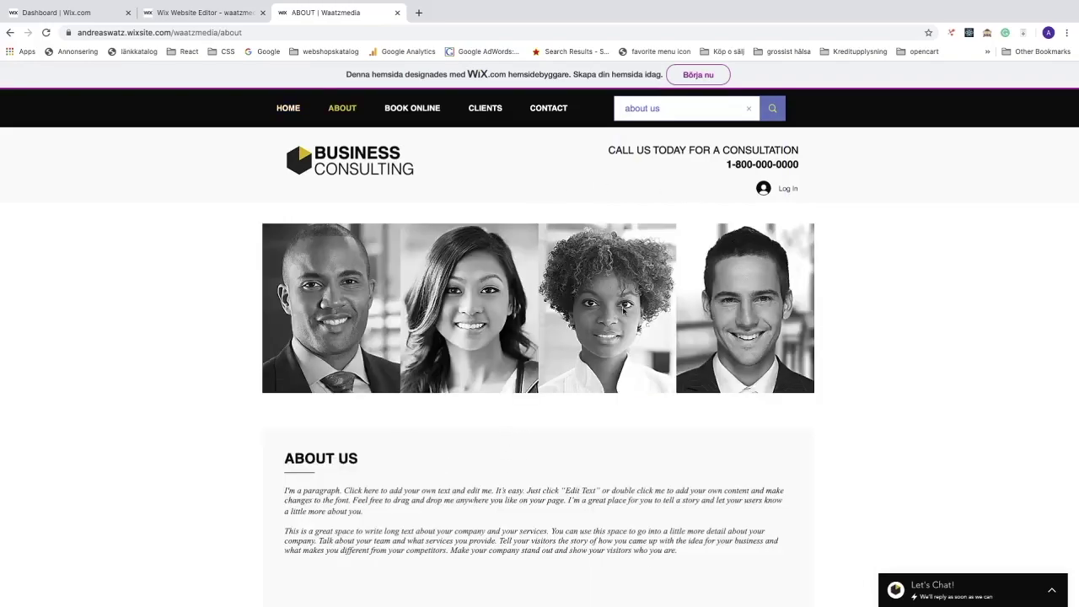
left_click(686, 113)
left_click(764, 141)
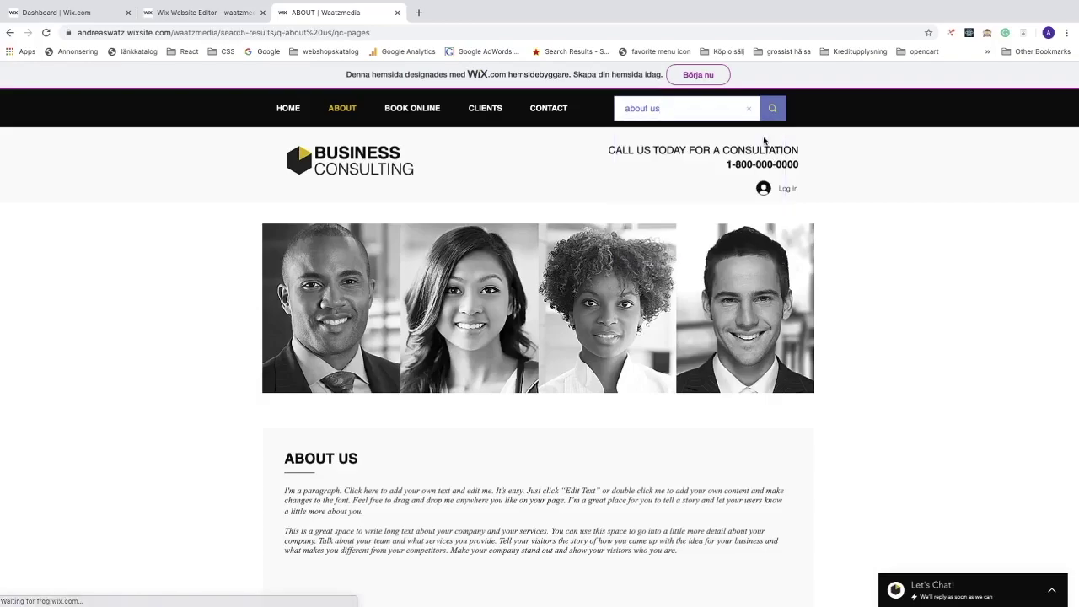